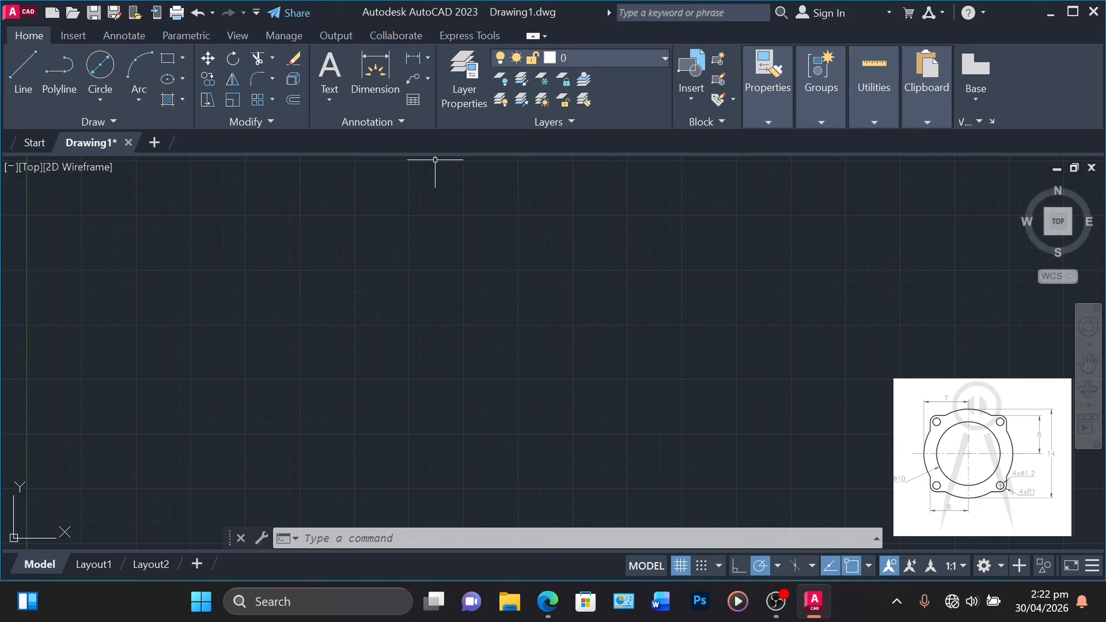
Draw a circle with a diameter of 10 in the middle of the empty drawing area
click(107, 70)
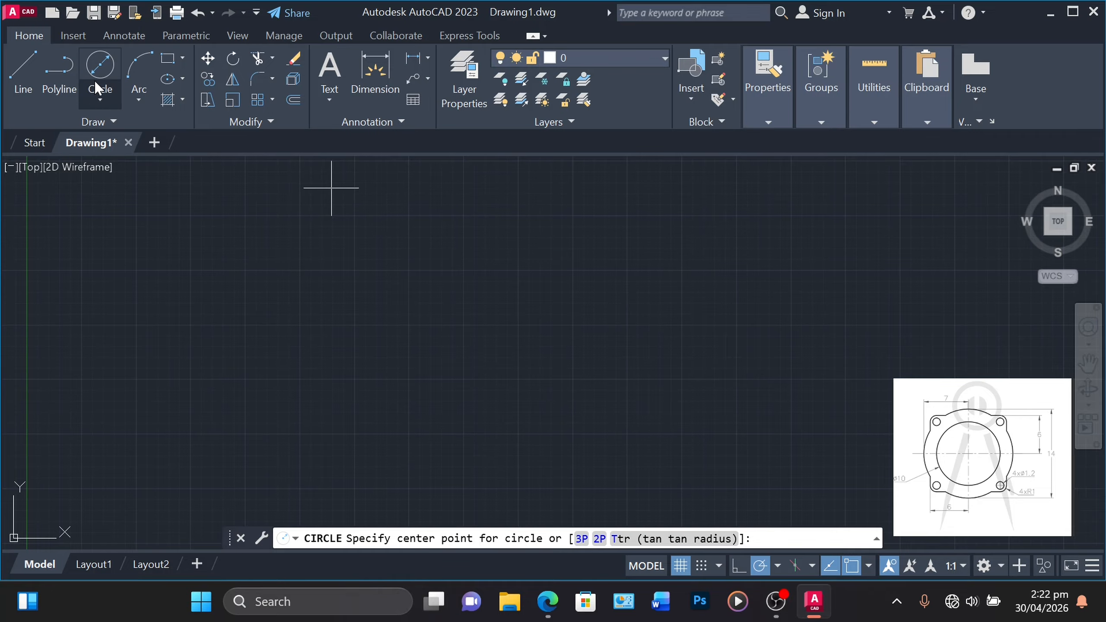
click(100, 106)
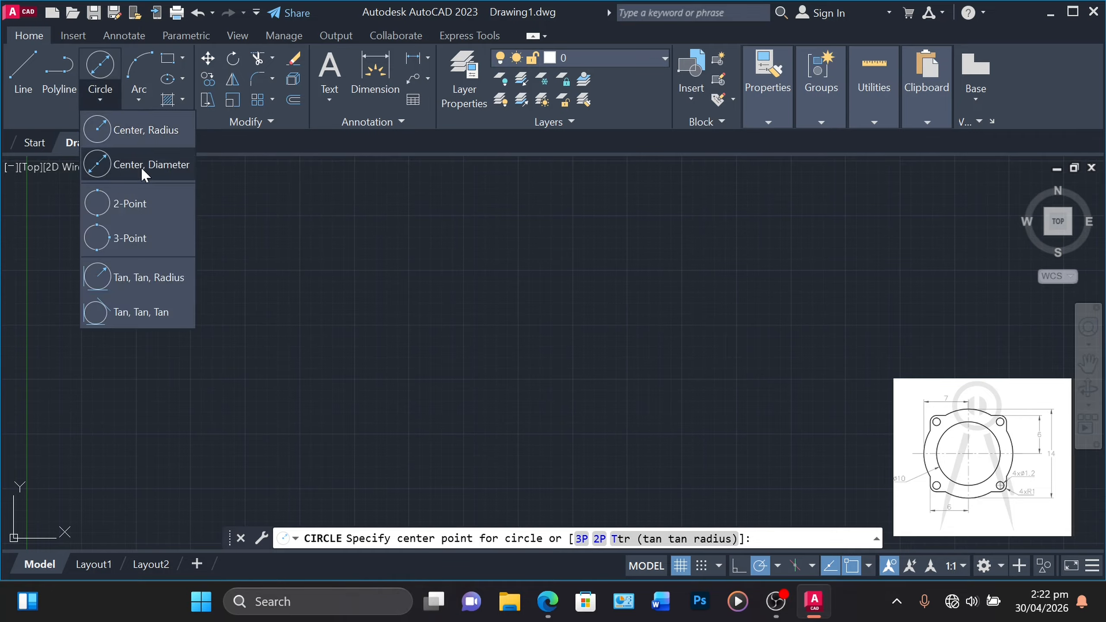
click(141, 166)
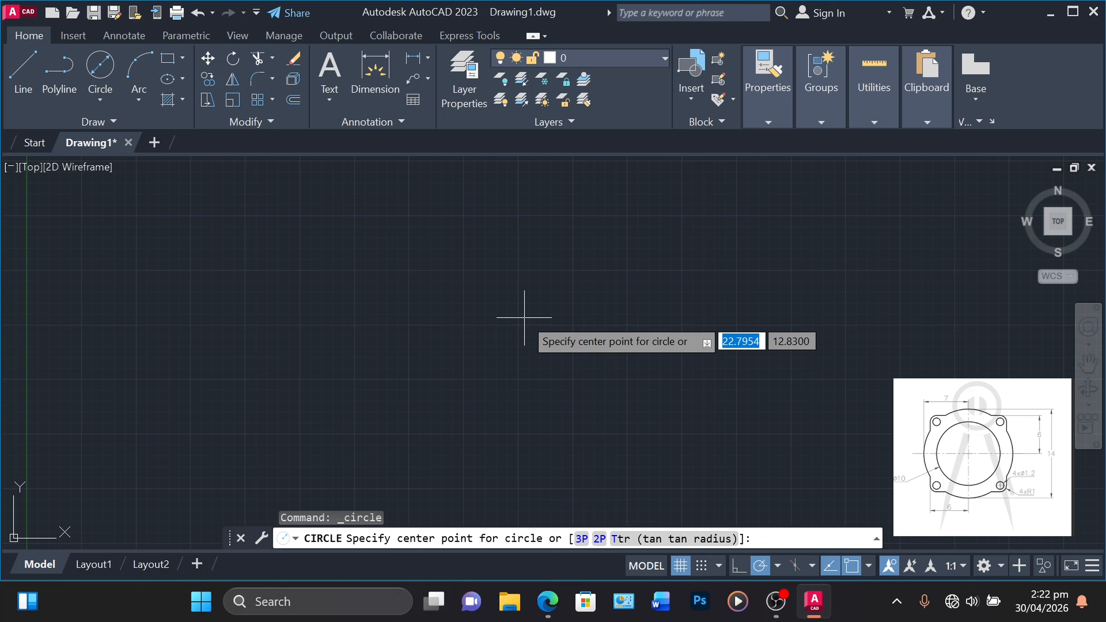
click(524, 317)
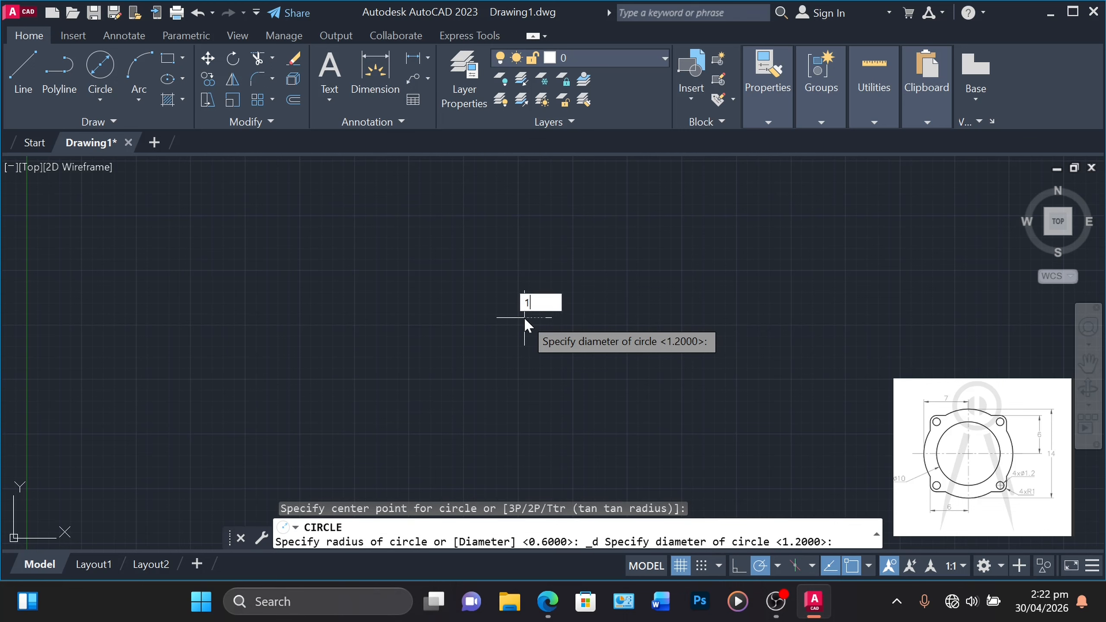
text(10)
key(Return)
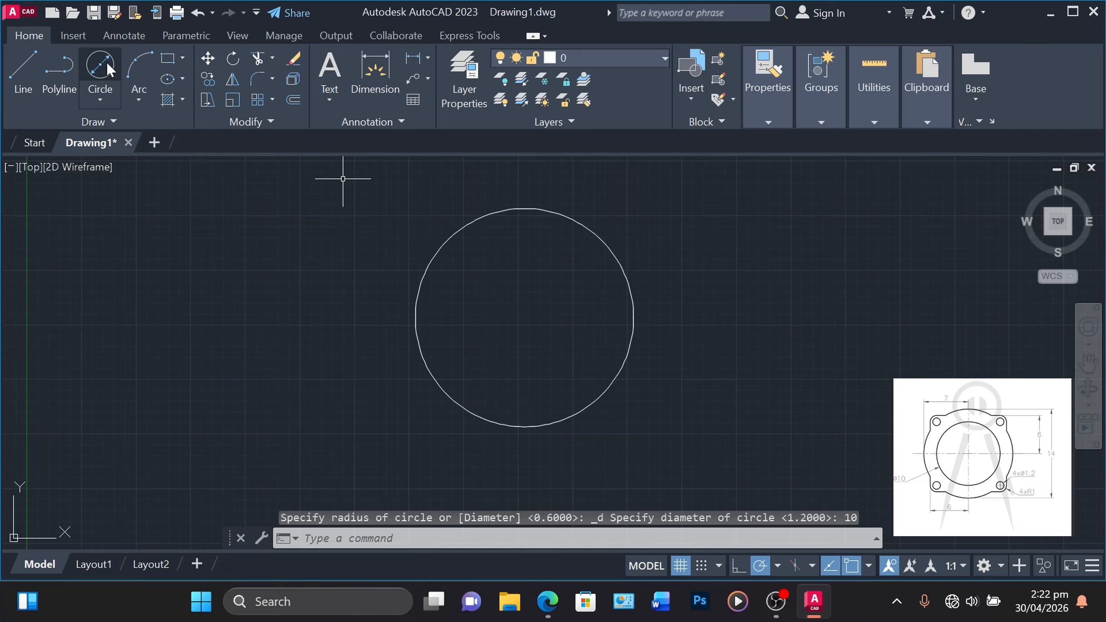
Draw a circle with a radius of 14 centred on the first circle, and erase it
key(Return)
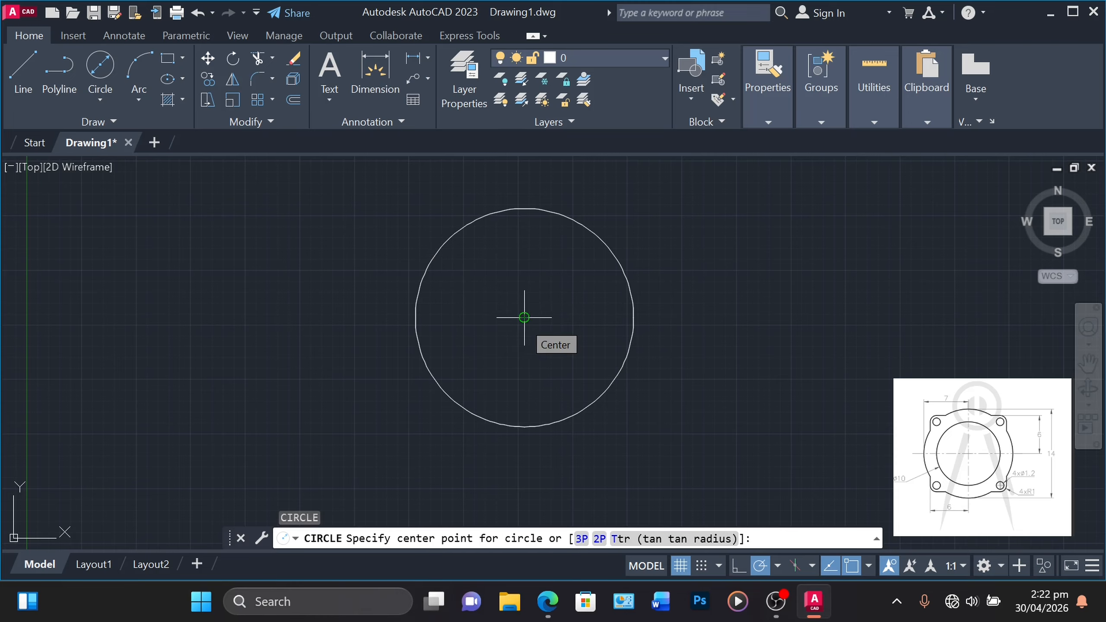
click(524, 317)
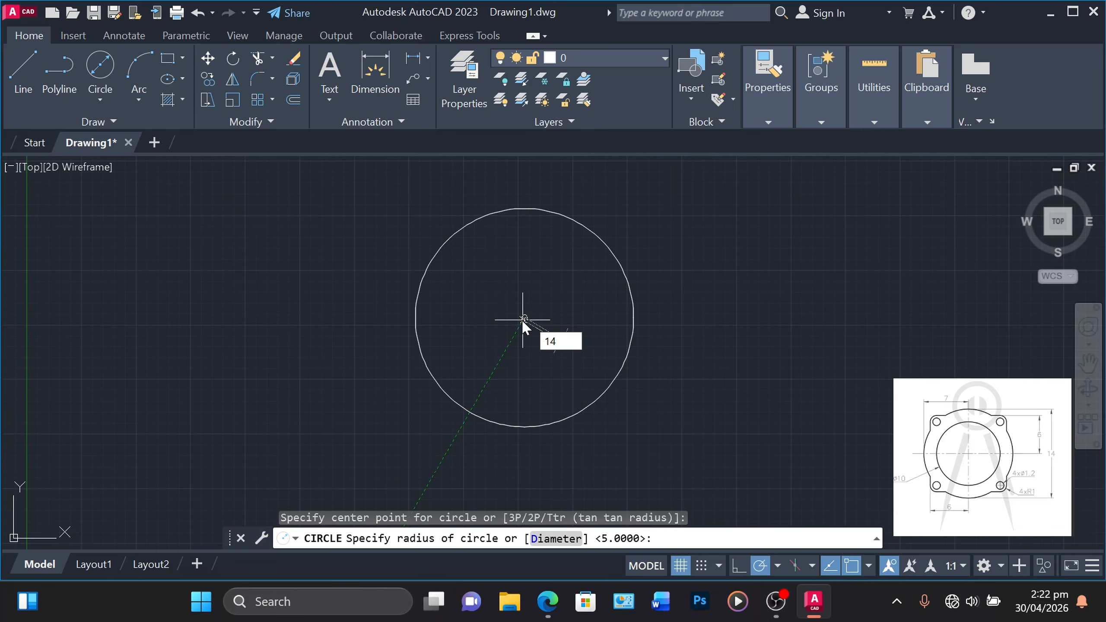
text(14)
key(Return)
scroll(517, 314, down, 4)
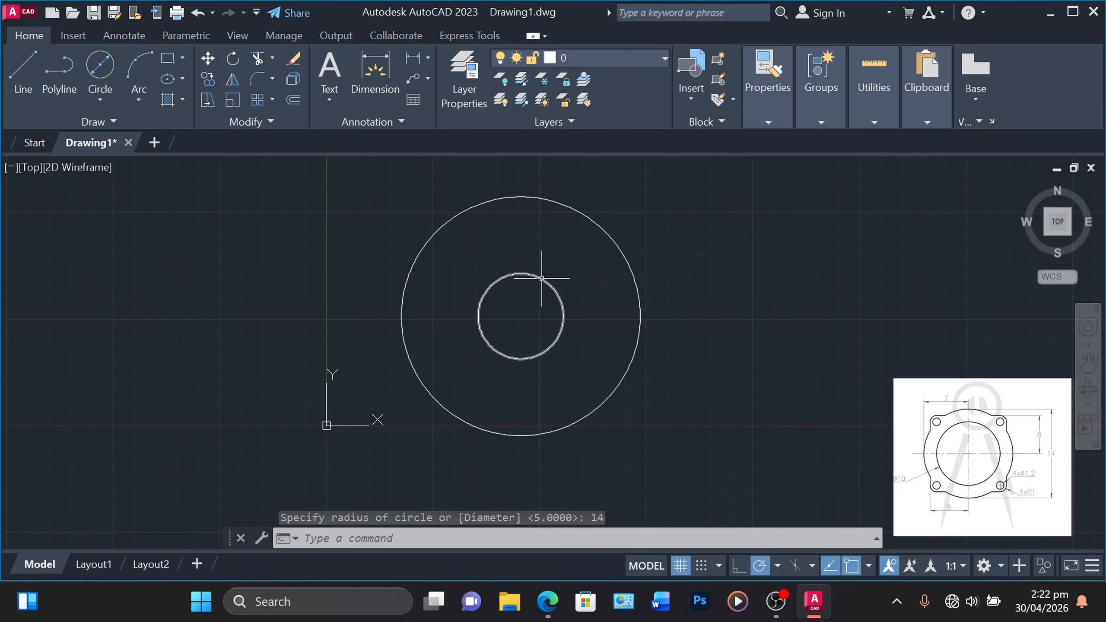
click(574, 209)
key(Delete)
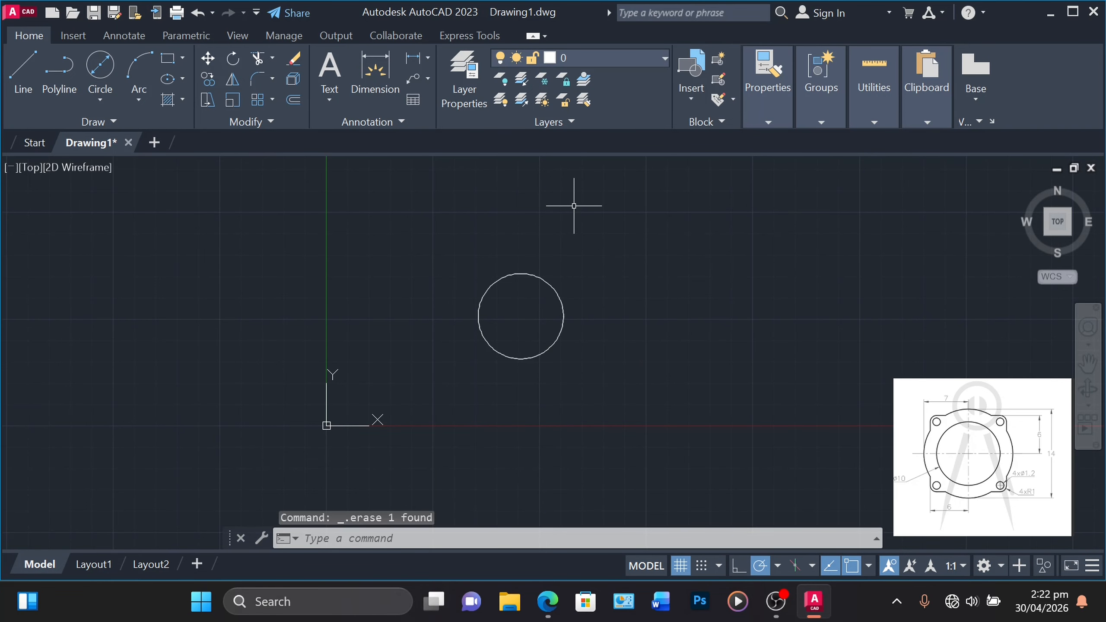
Draw a circle with a diameter of 14 concentric with the existing circle
click(100, 65)
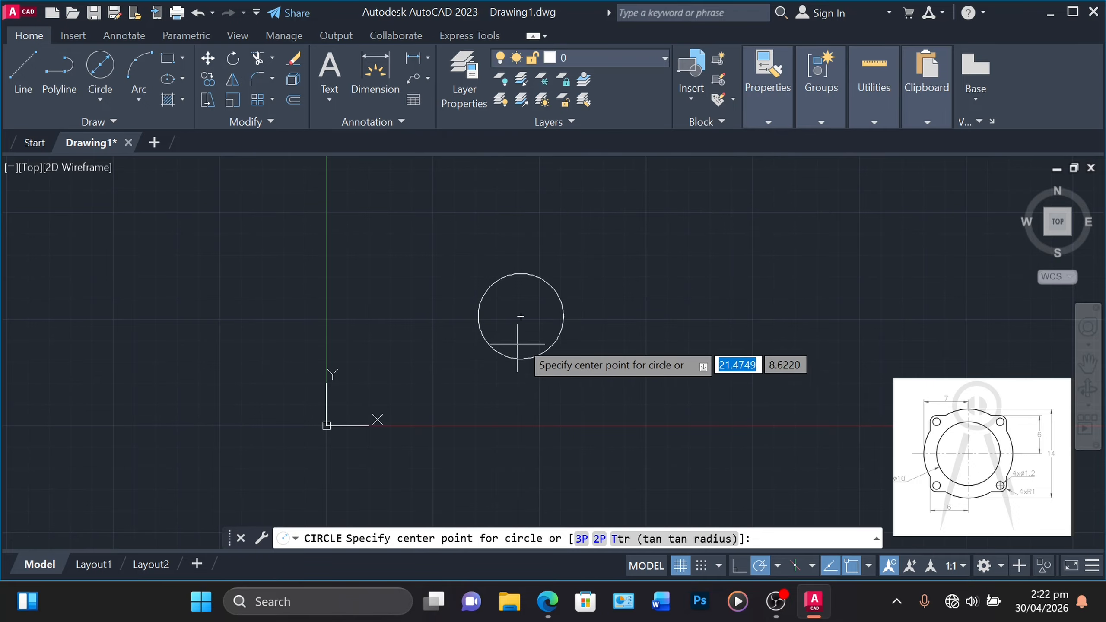
click(520, 316)
text(14)
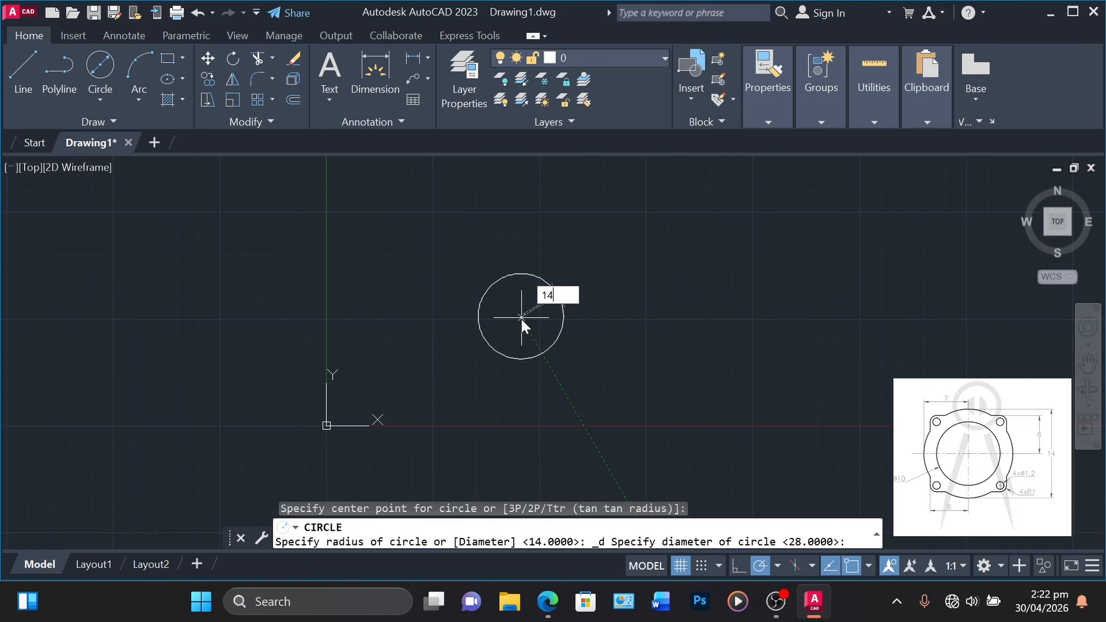
key(Return)
Draw a vertical line 6 units long upward from the common centre of the two circles
scroll(521, 317, down, 3)
scroll(521, 317, up, 7)
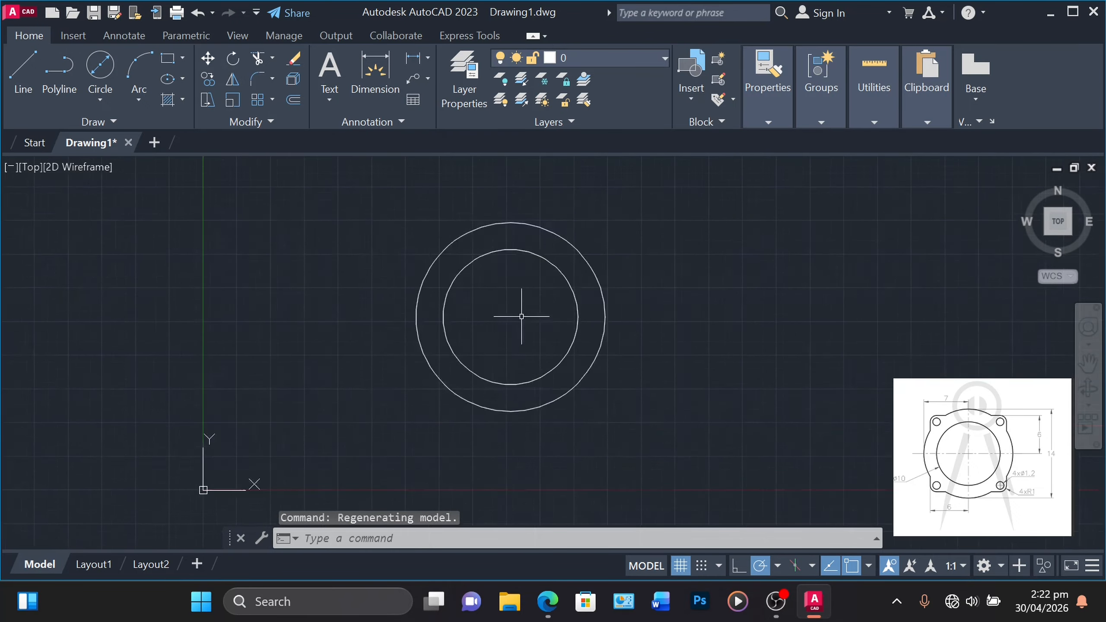
middle_drag(520, 320, 514, 367)
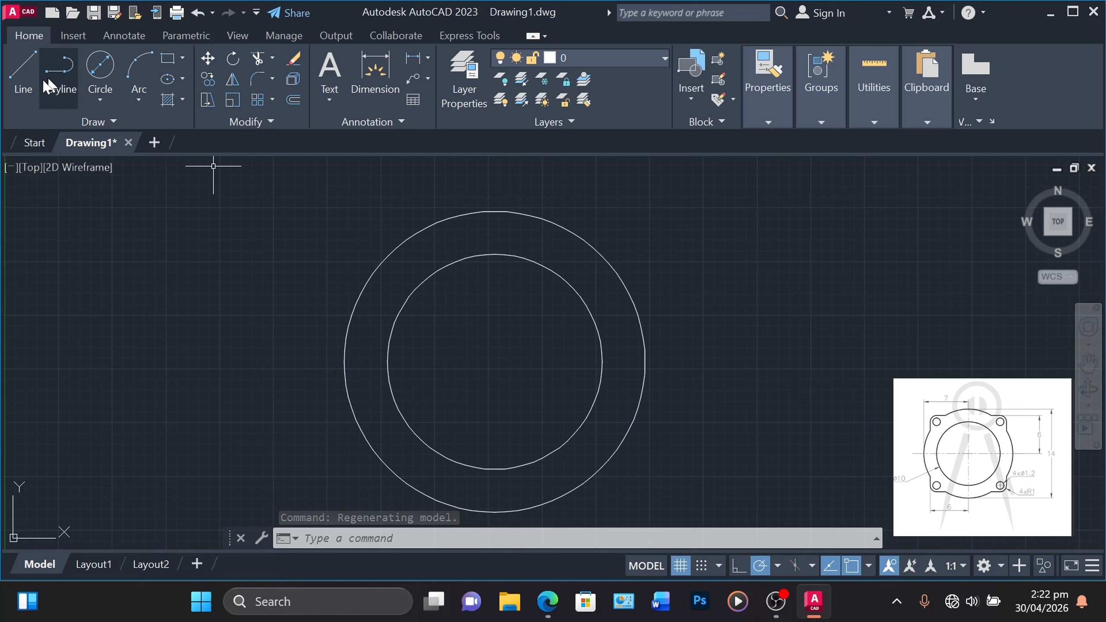
click(31, 81)
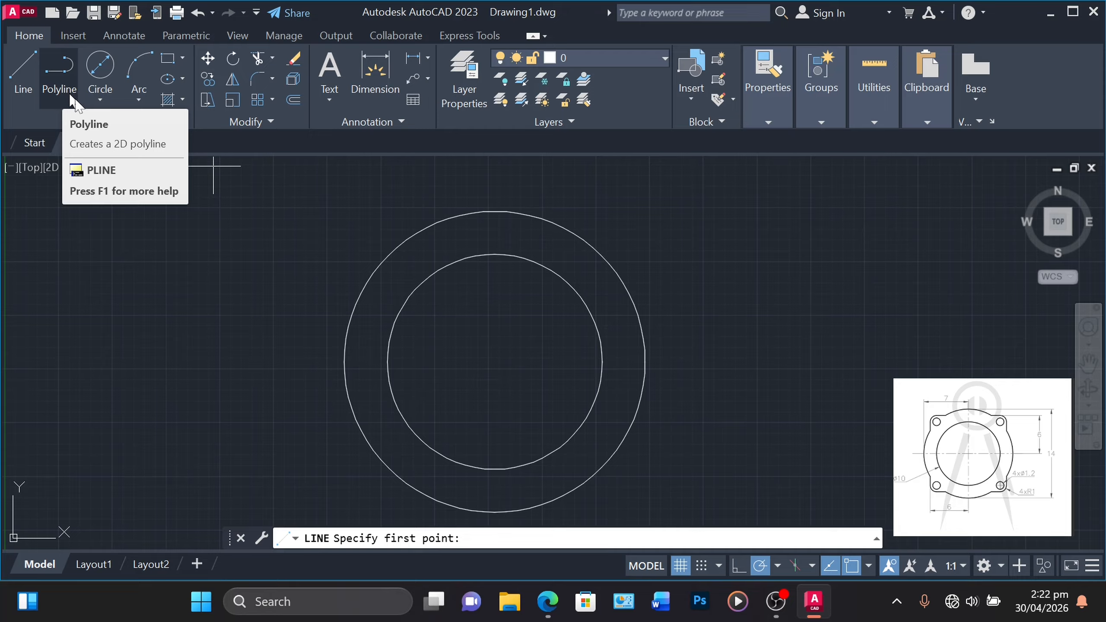
click(494, 362)
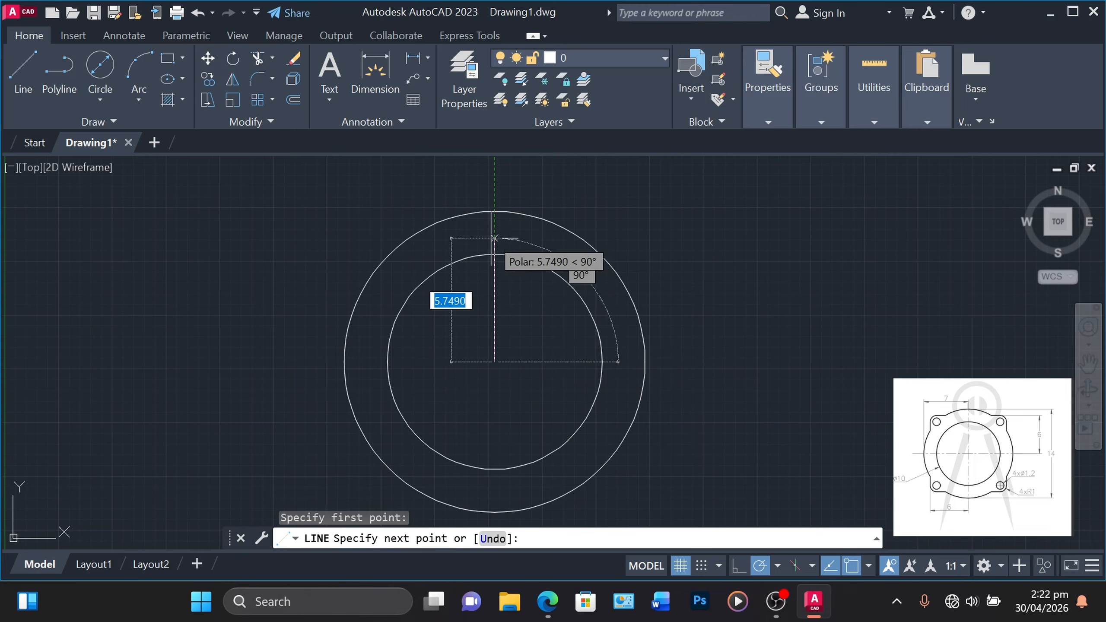
text(6)
key(Return)
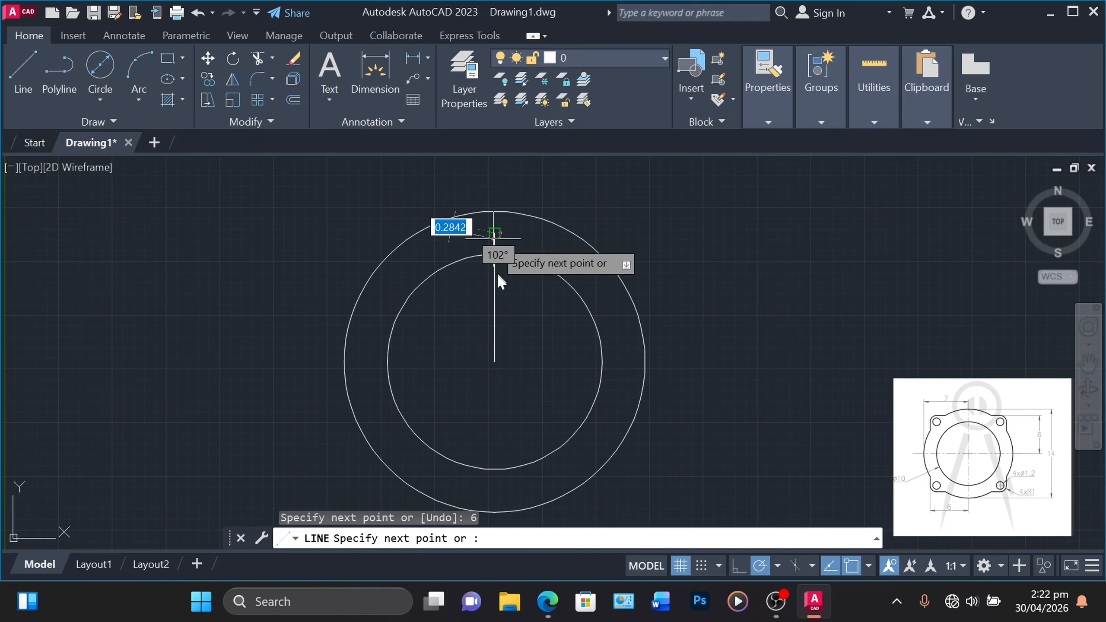
key(Return)
Draw a second vertical line 6 units long downward from the circles' centre
key(Return)
click(494, 363)
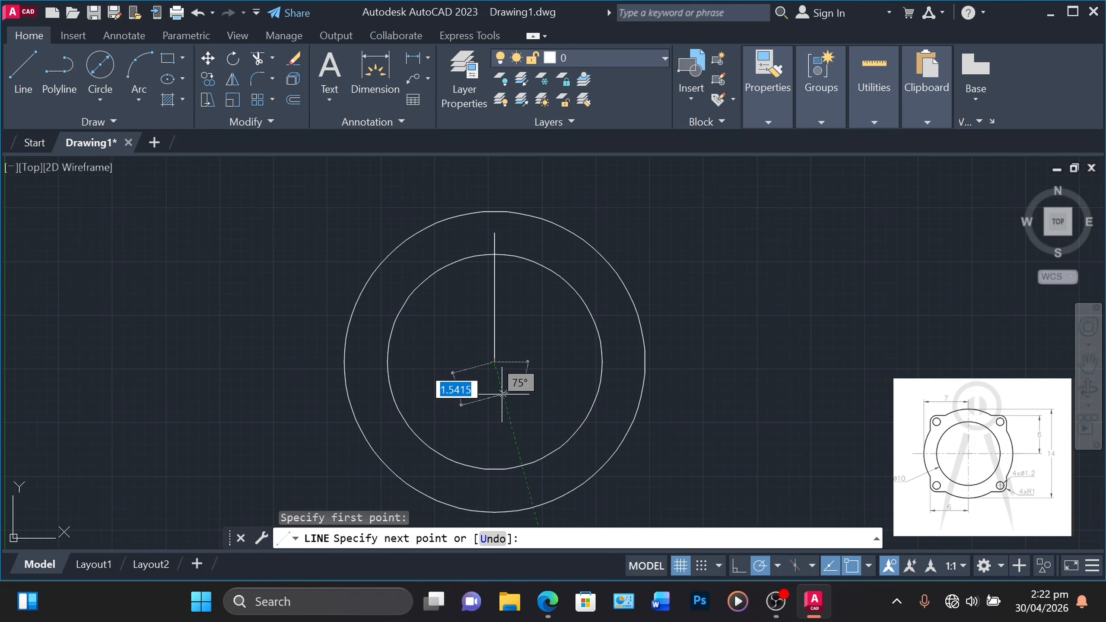
text(6)
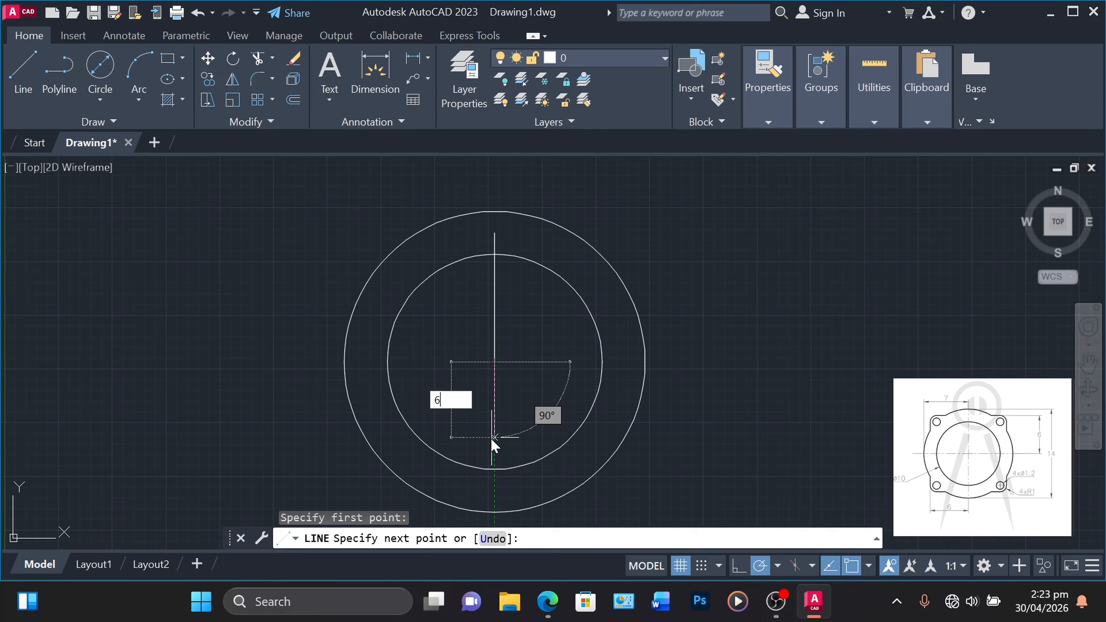
key(Return)
key(Return)
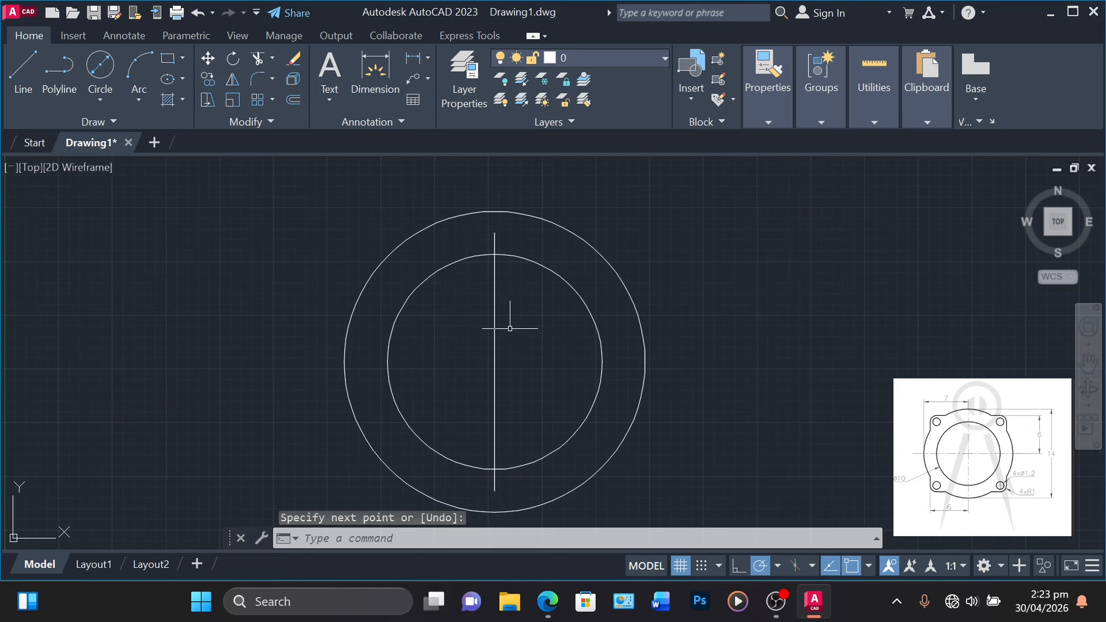
Join the upper and lower vertical lines into a single line
key(Return)
click(494, 326)
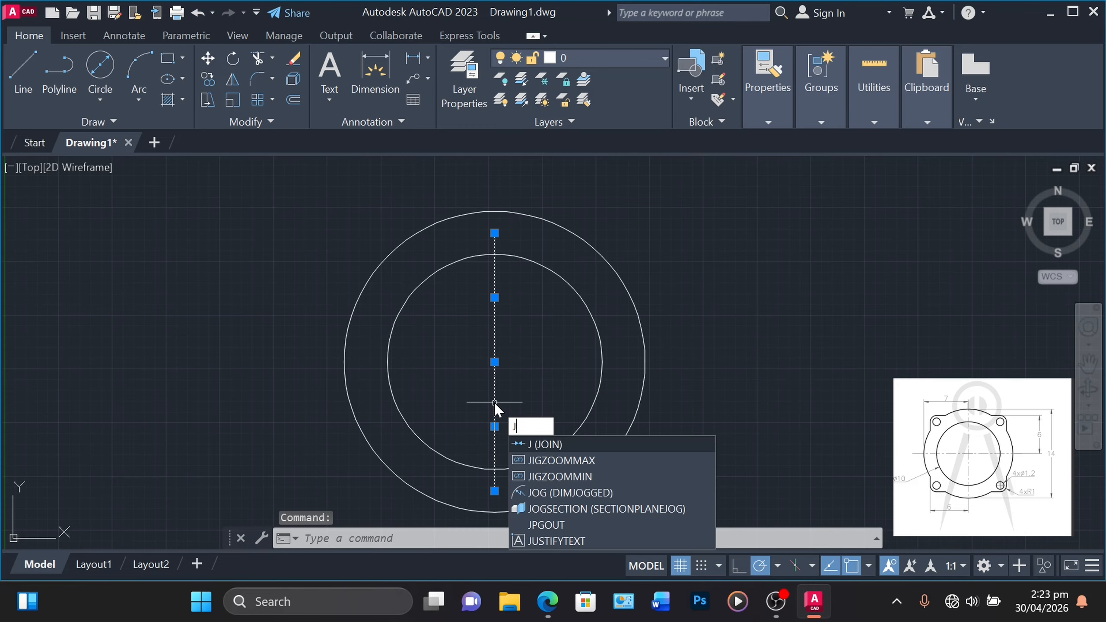
key(Return)
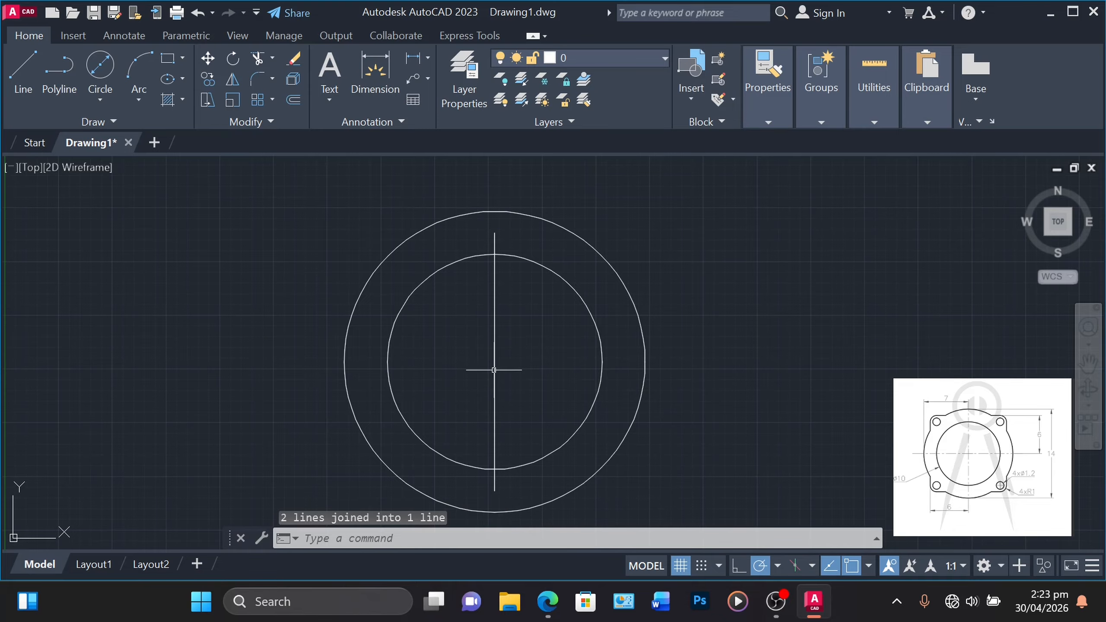
Offset the vertical centre line by 6 to both its left and right sides
click(494, 366)
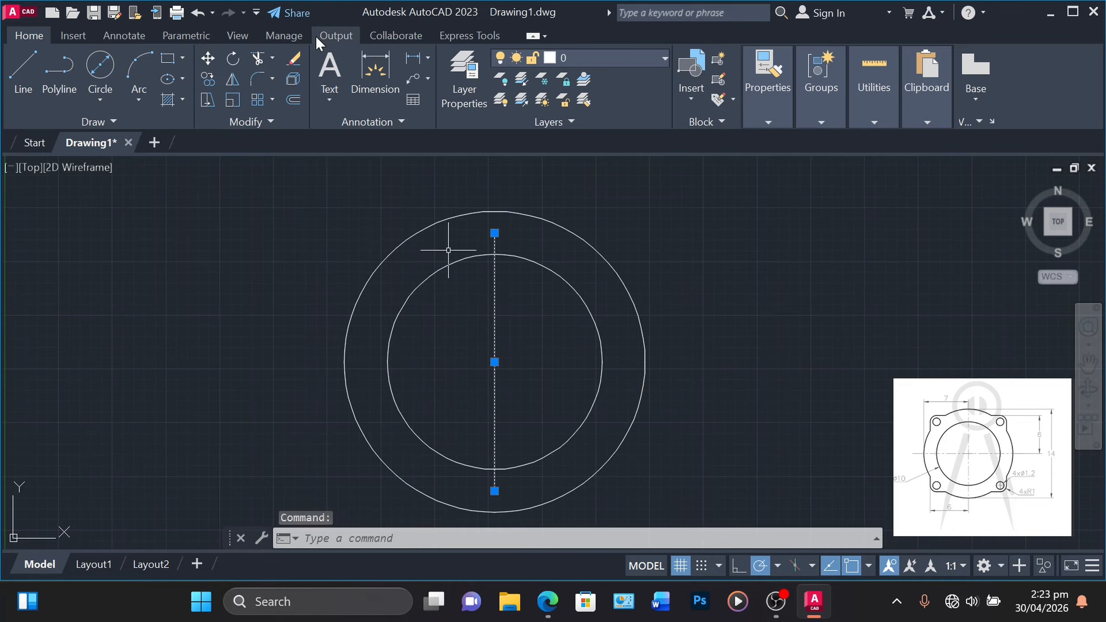
click(290, 103)
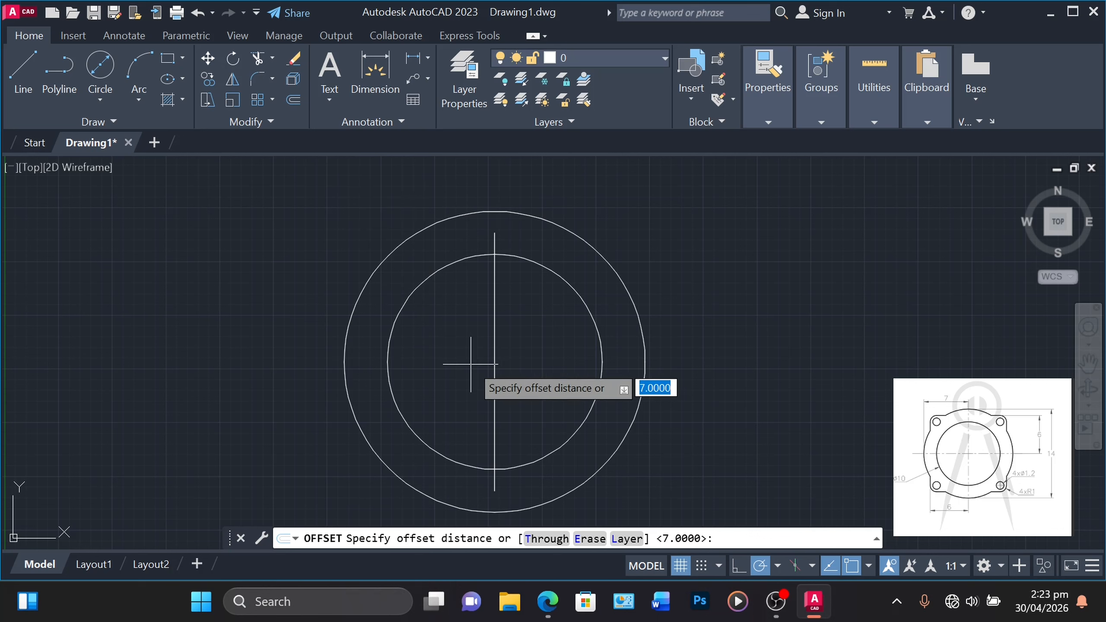
text(6)
key(Return)
click(495, 360)
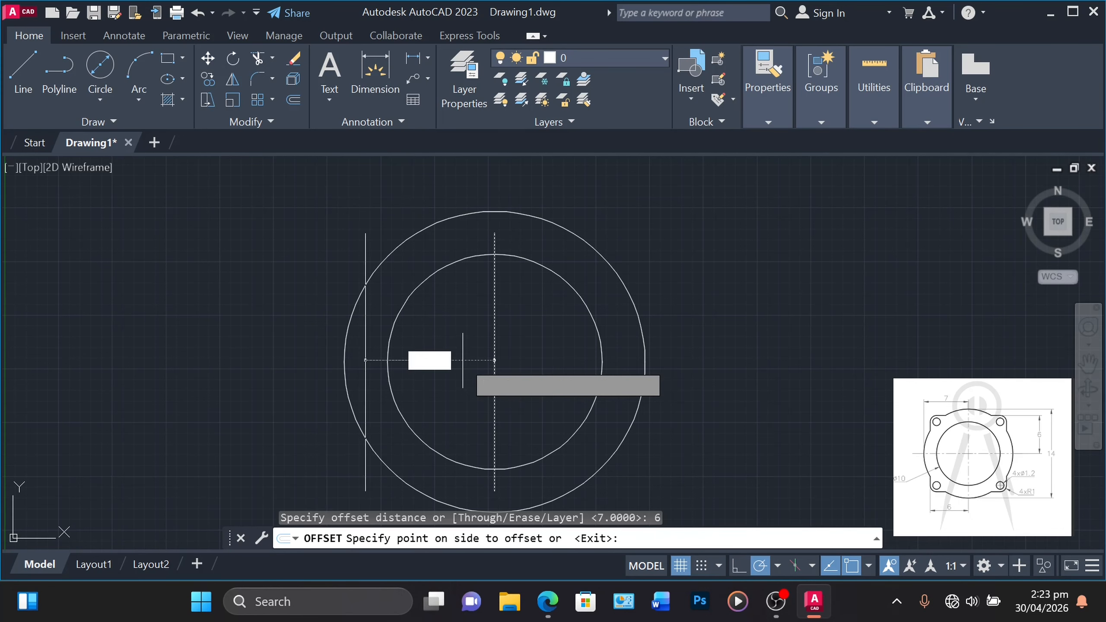
click(392, 344)
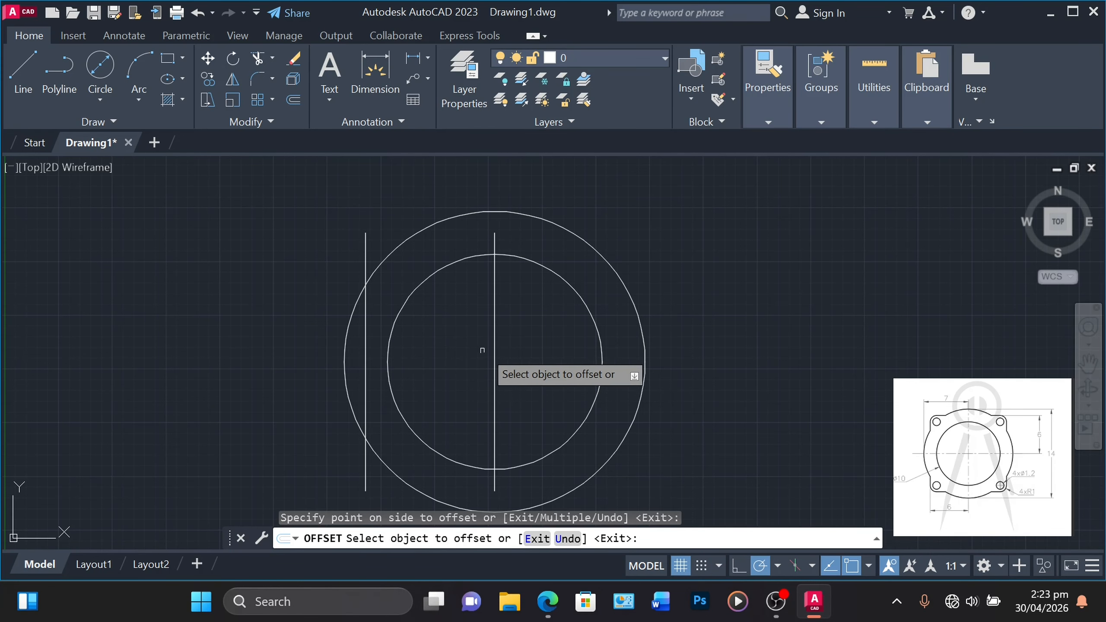
click(495, 349)
click(439, 282)
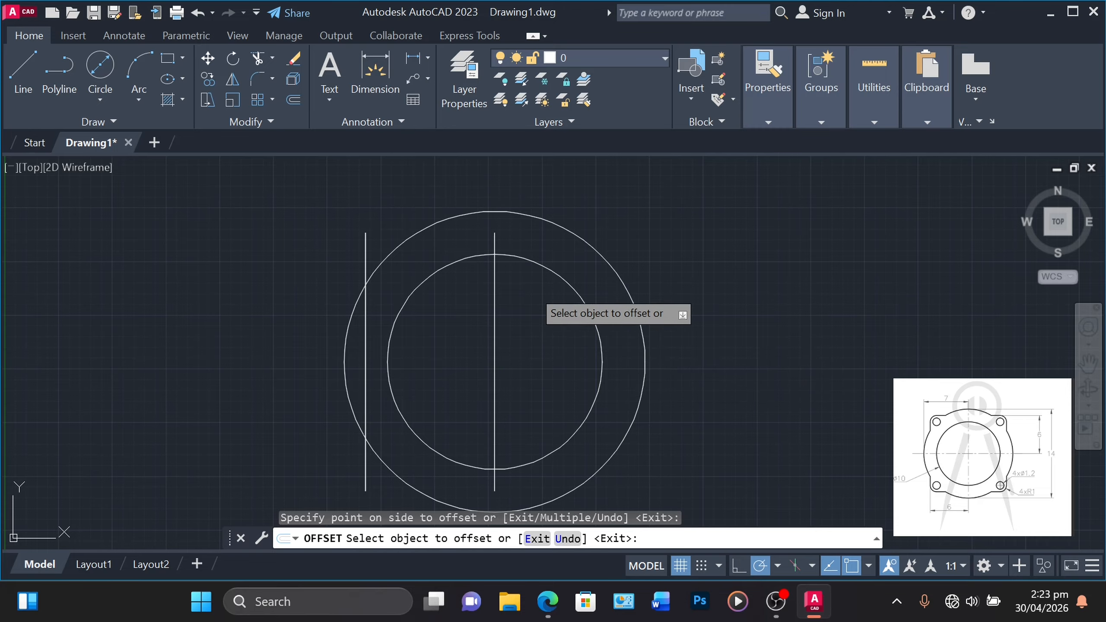
click(495, 314)
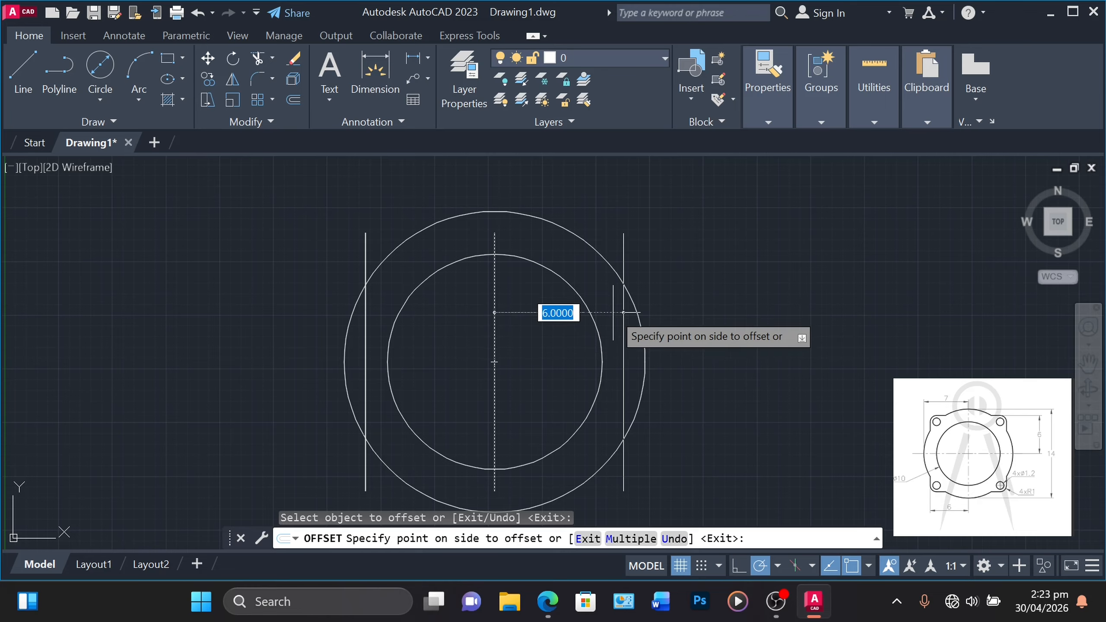
click(612, 312)
key(Return)
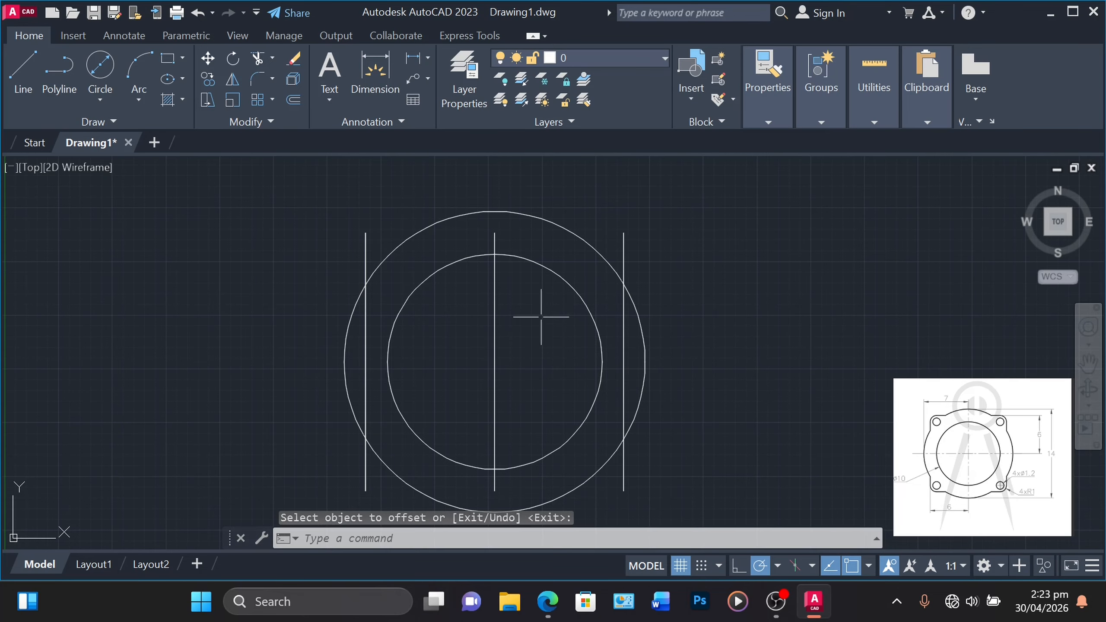
Erase the original vertical line through the circles' centre
click(295, 58)
click(496, 299)
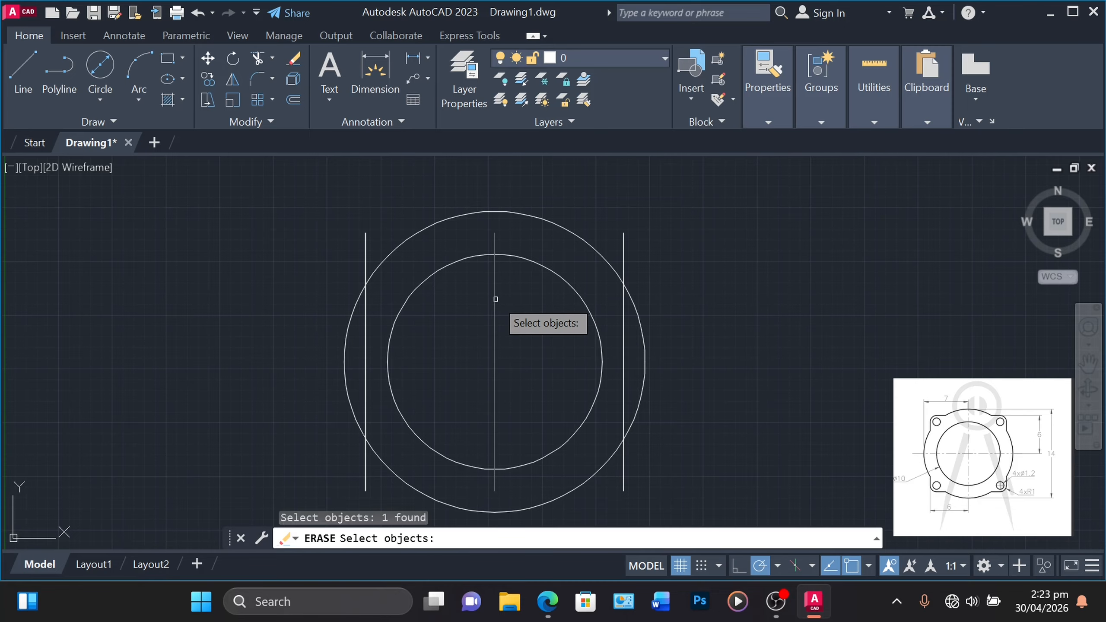
click(494, 300)
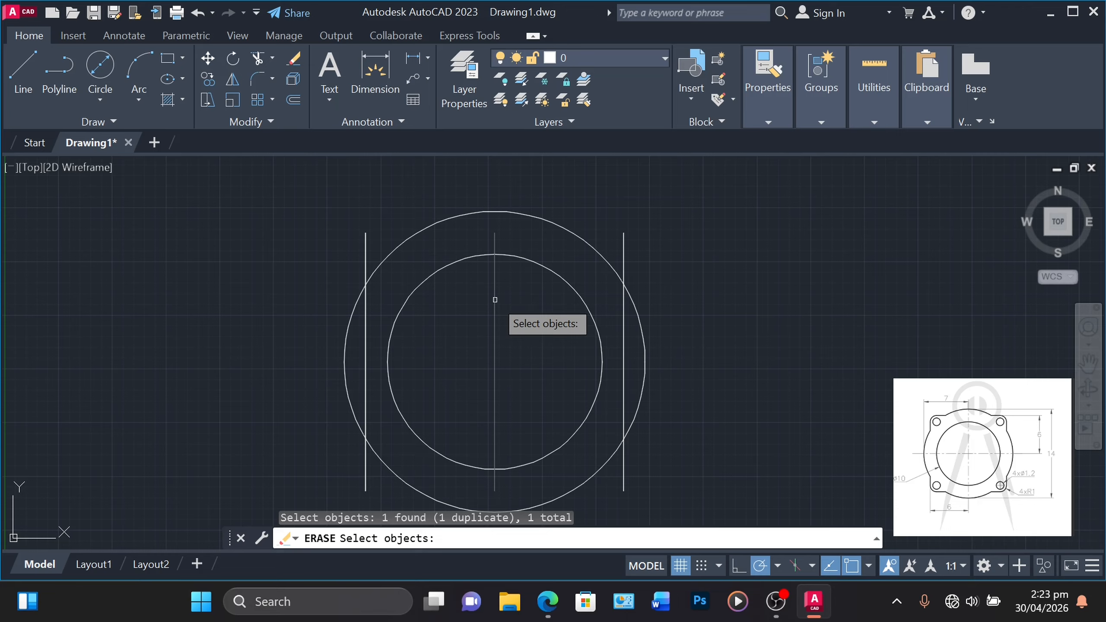
key(Return)
key(Return)
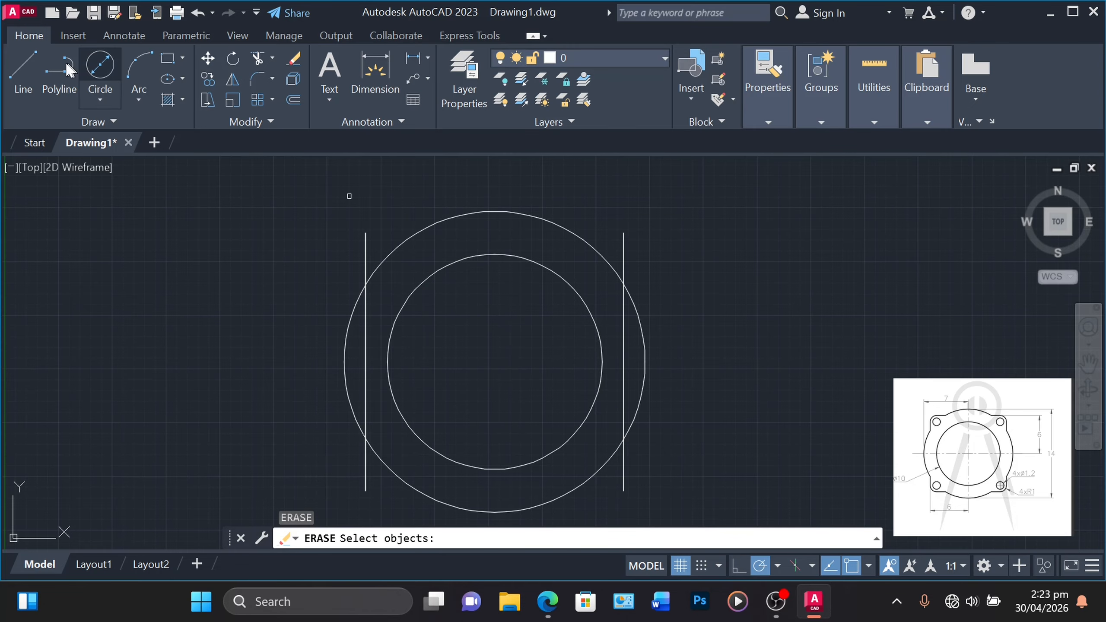
Close the square with two horizontal lines connecting the upper ends and the lower ends of the offset vertical lines
click(22, 70)
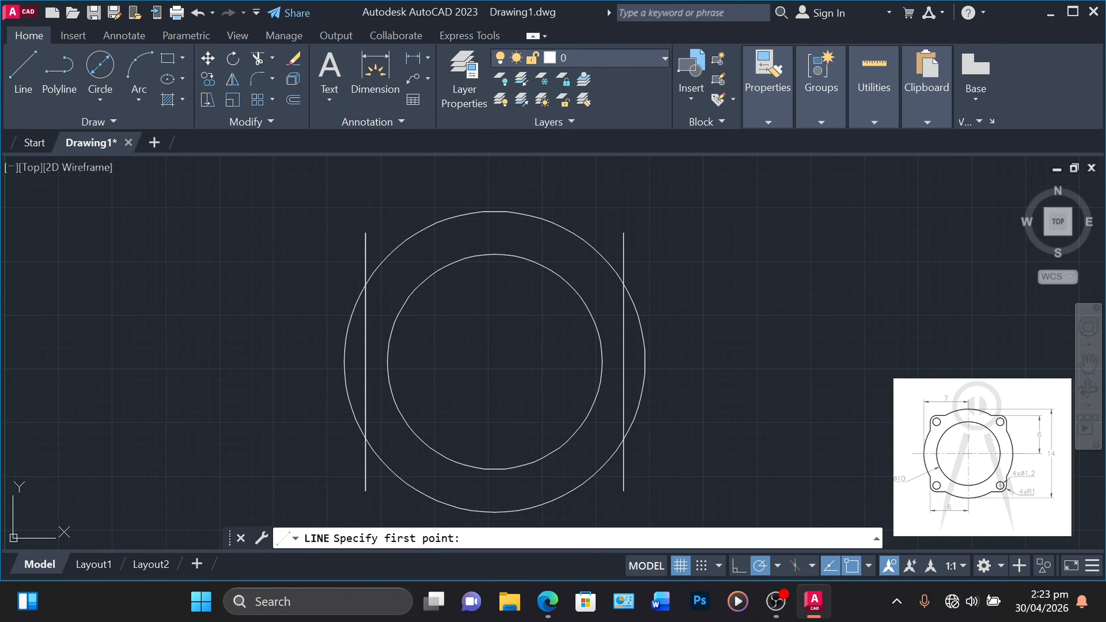
click(366, 233)
click(624, 233)
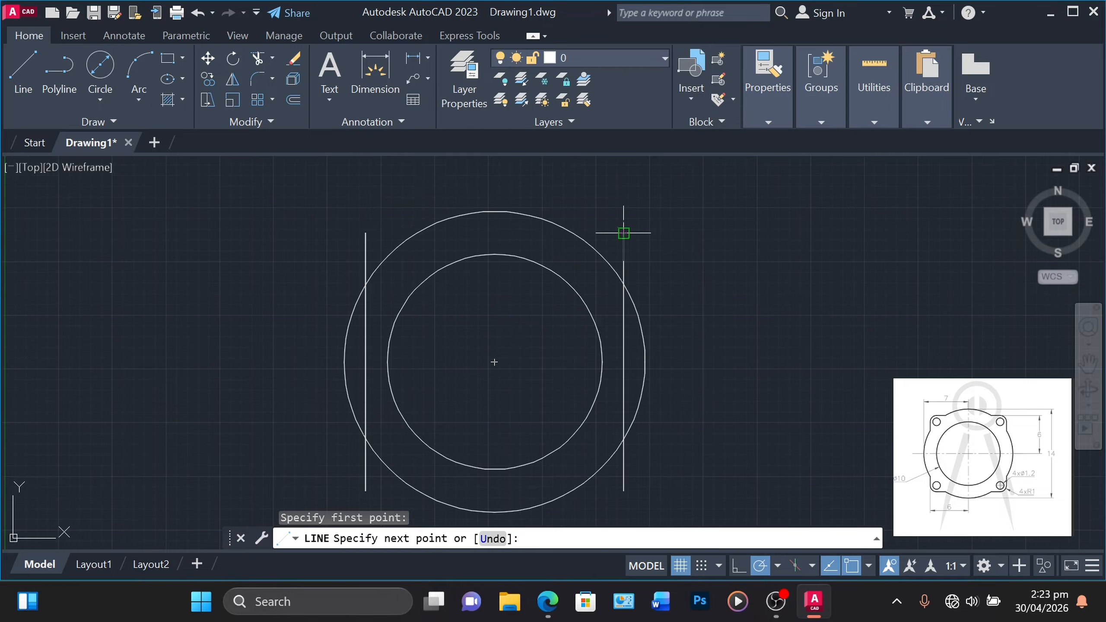
key(Return)
key(Return)
click(365, 490)
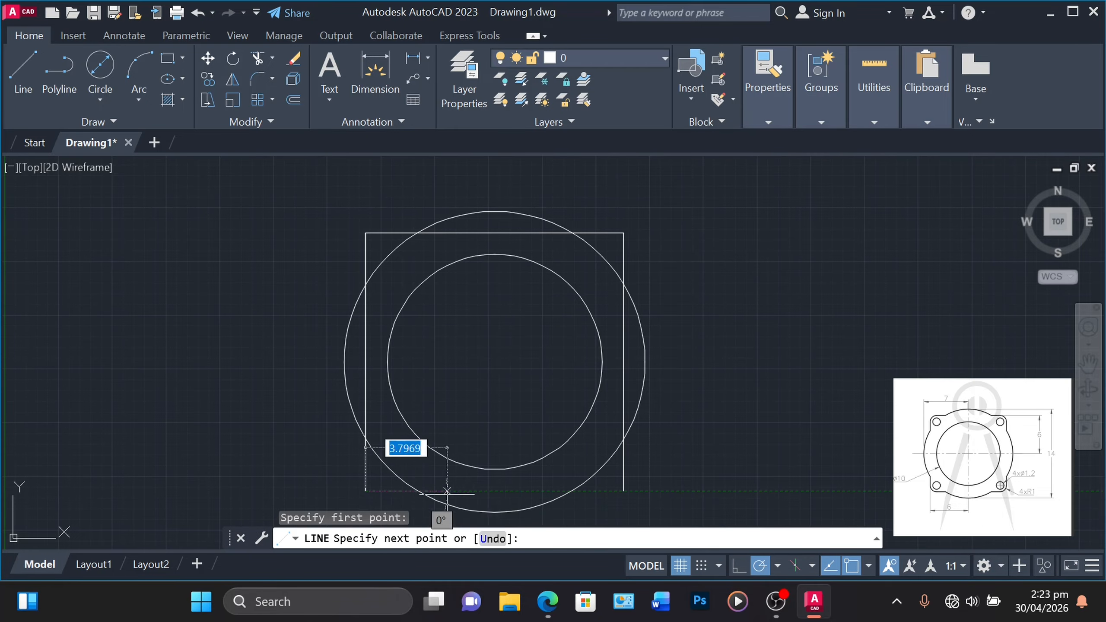
click(623, 490)
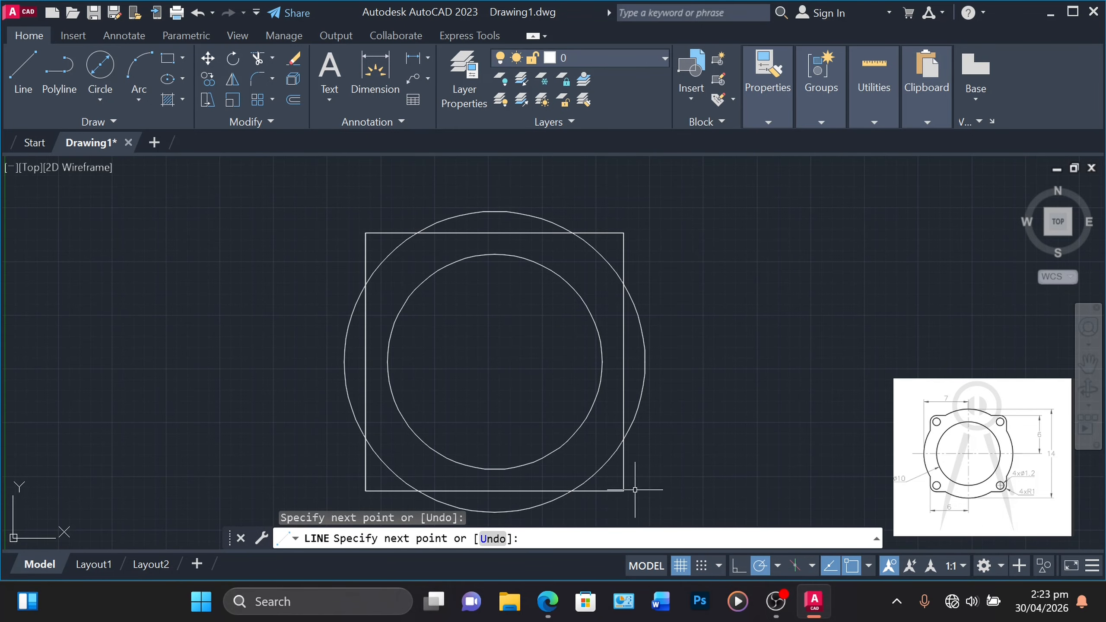
Draw a diagonal line from the circles' centre to the outer circle, toward the square's upper-left corner
key(Return)
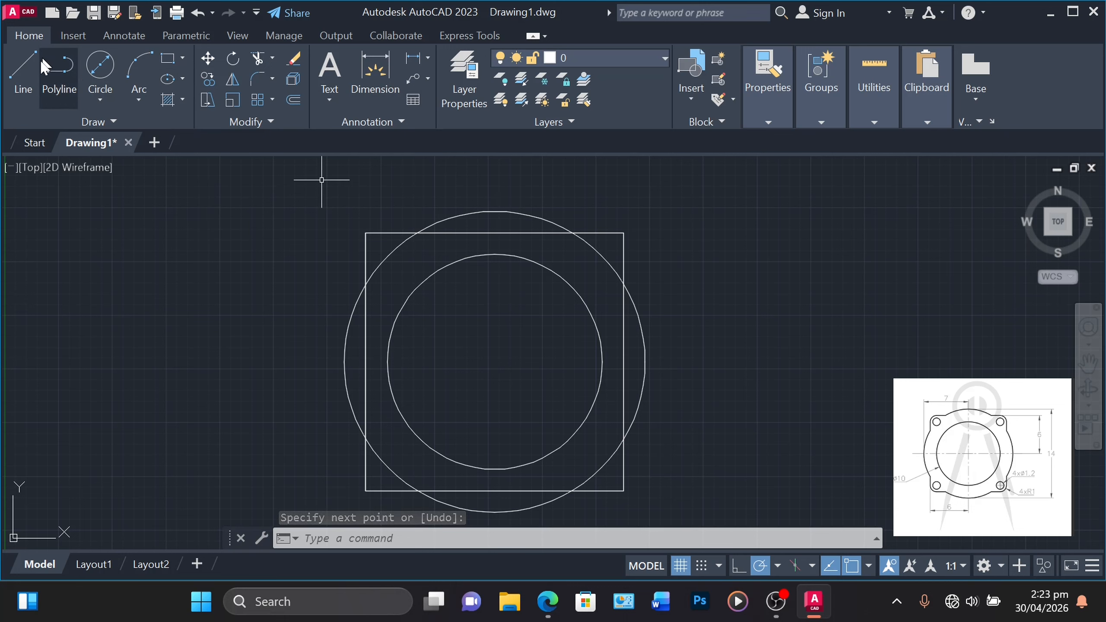
text(l)
key(Return)
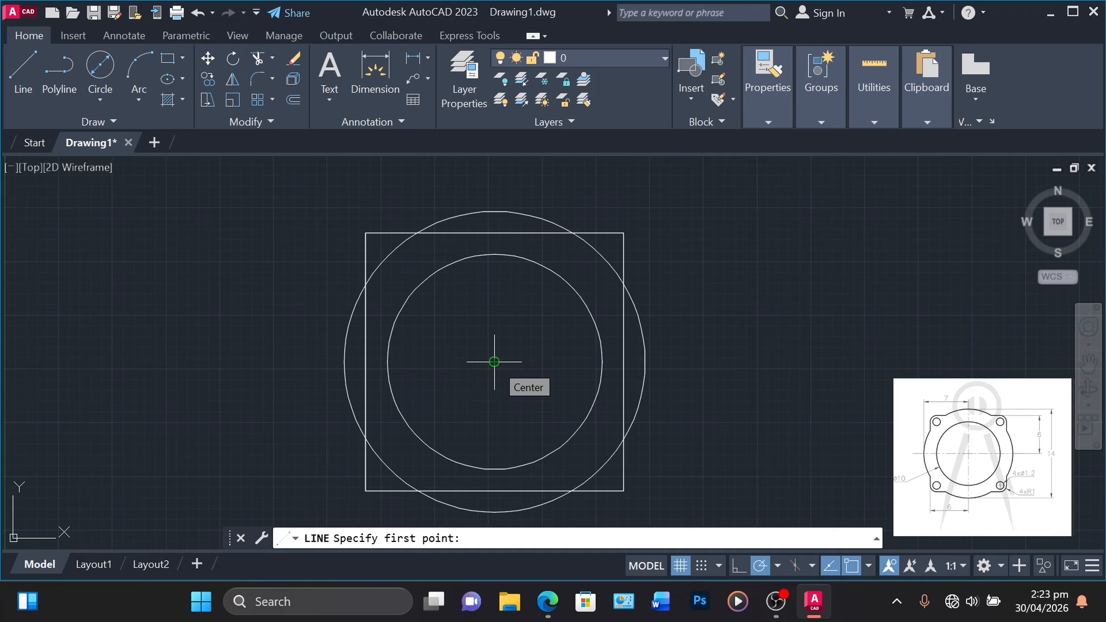
click(494, 362)
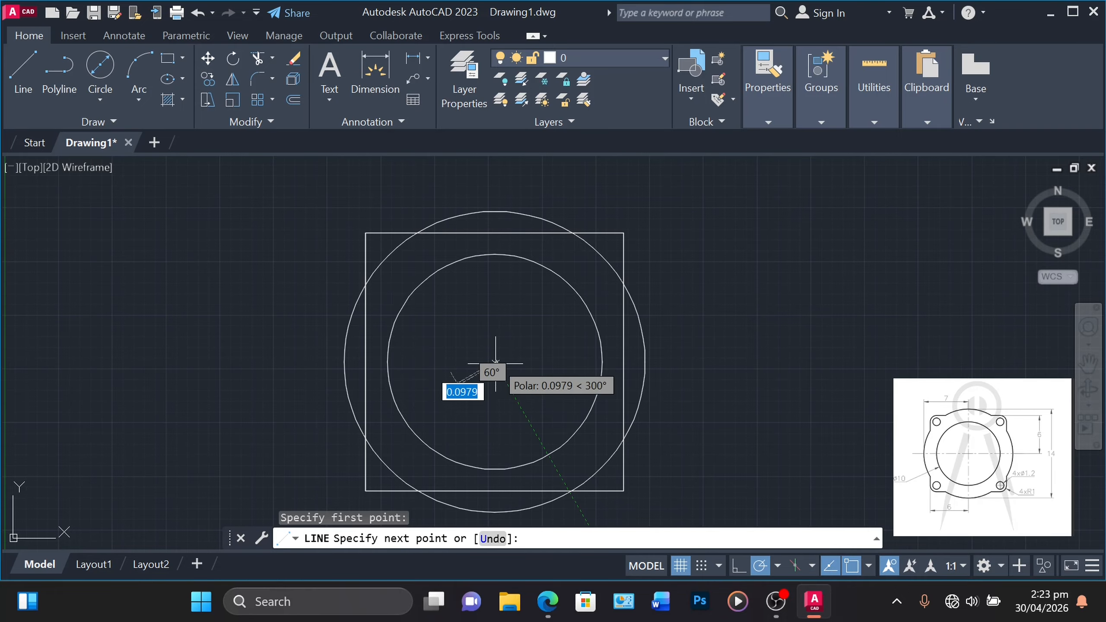
click(388, 255)
key(Escape)
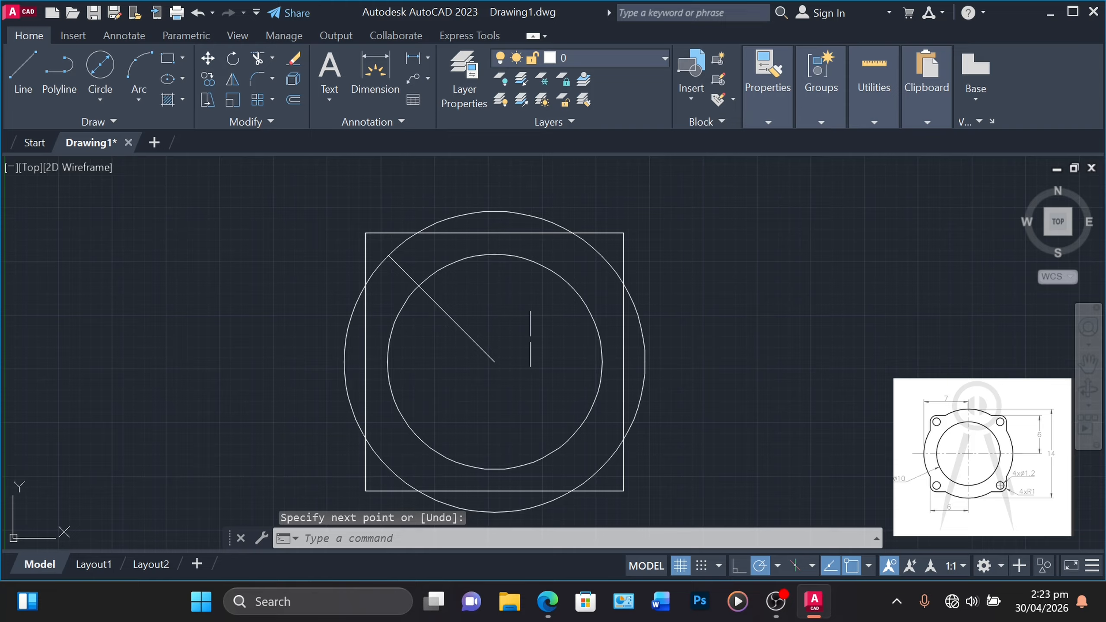
Draw a 1.2 diameter circle centred on the diagonal line's outer end
click(104, 64)
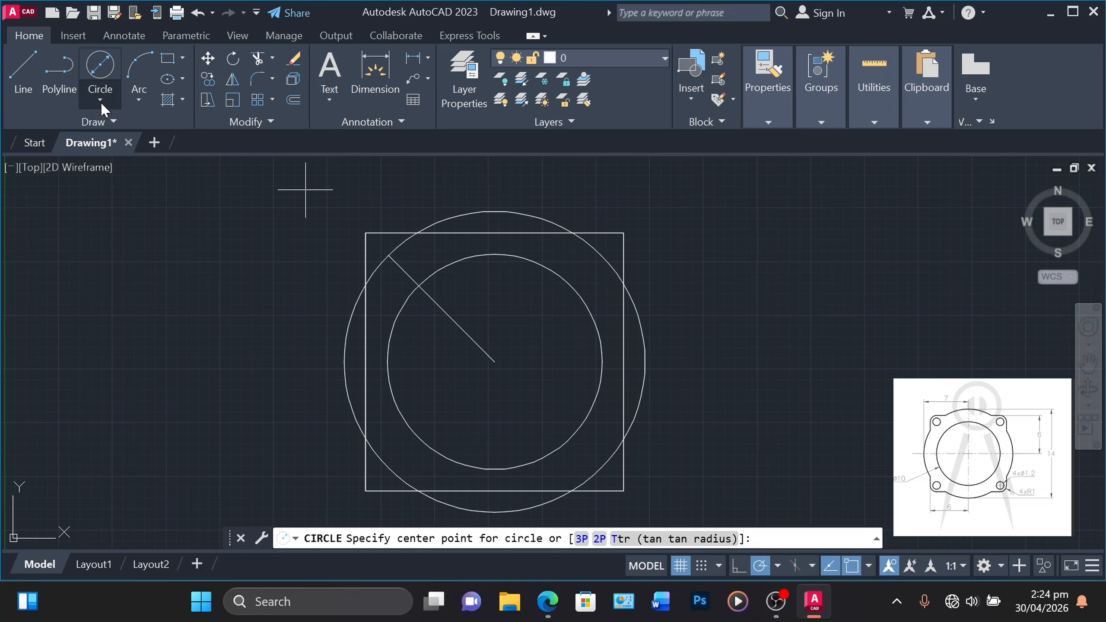
click(389, 256)
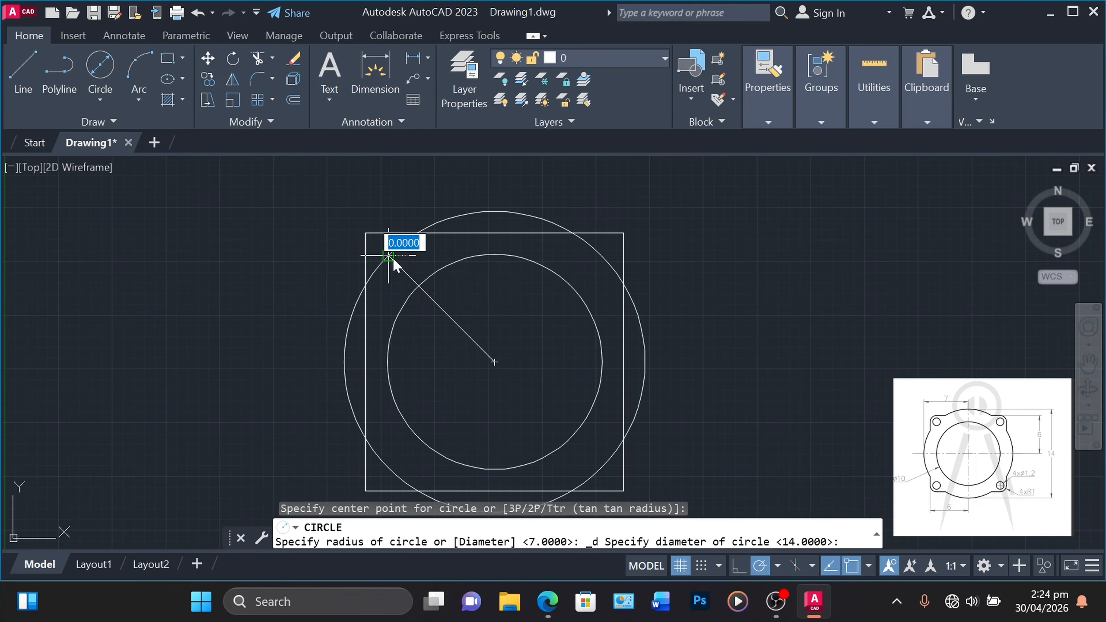
key(Return)
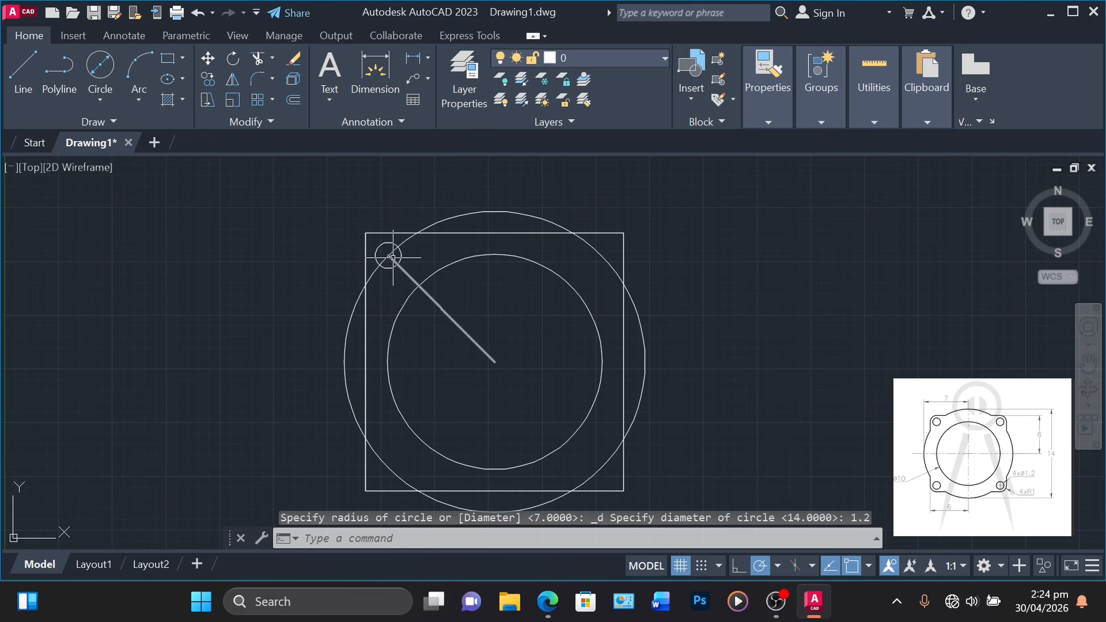
Copy the small circle from its centre to the matching positions in the other three corners, and erase the diagonal line
click(395, 245)
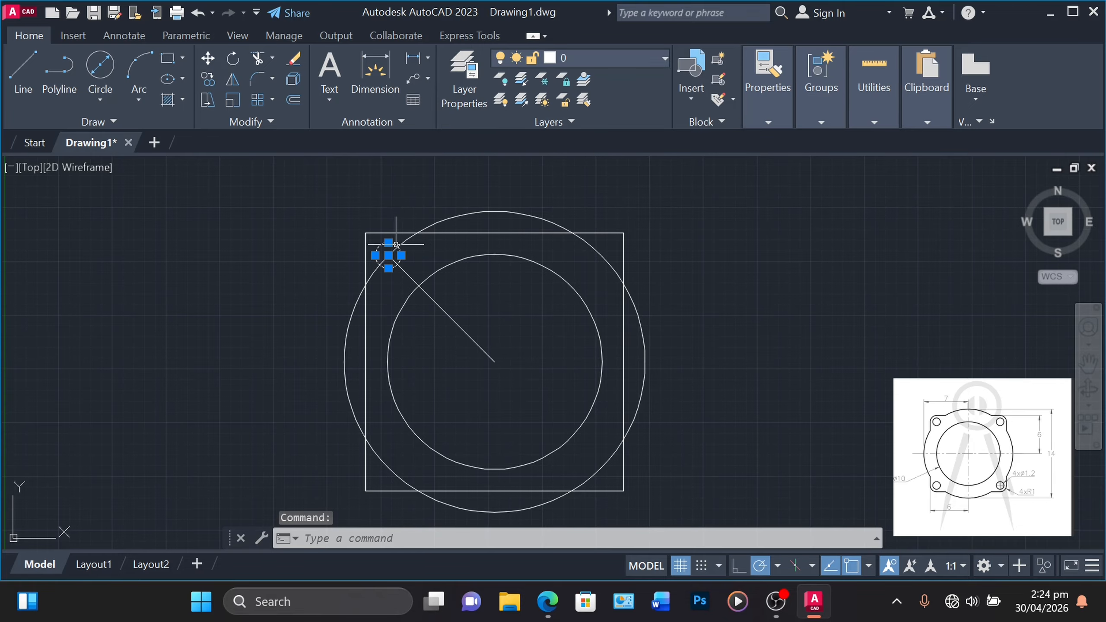
right_click(419, 255)
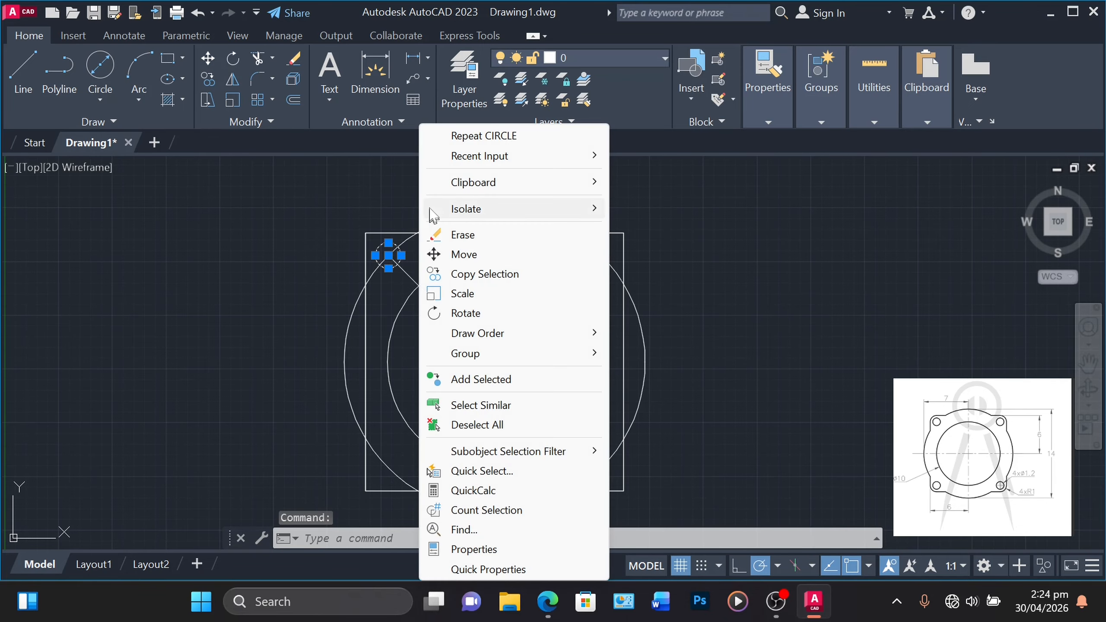
click(467, 273)
click(388, 255)
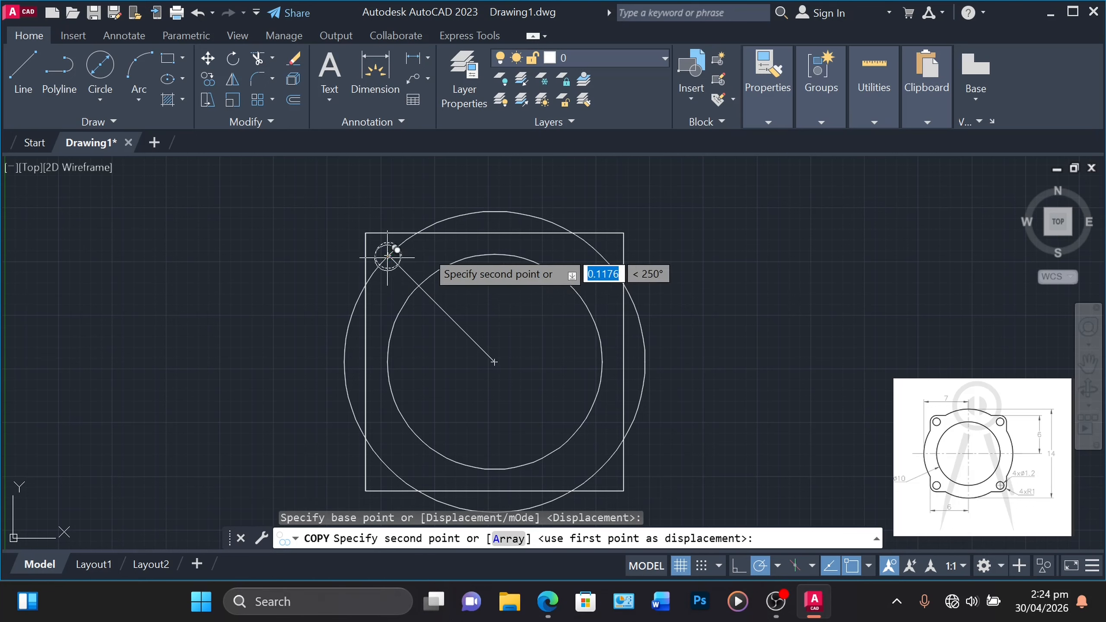
click(601, 256)
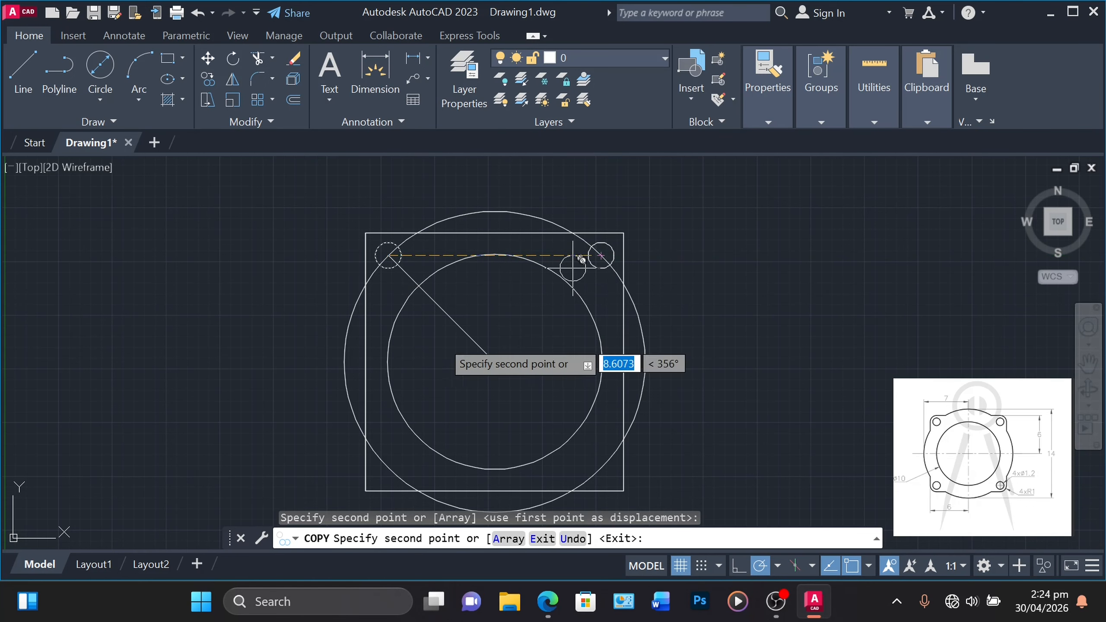
click(600, 468)
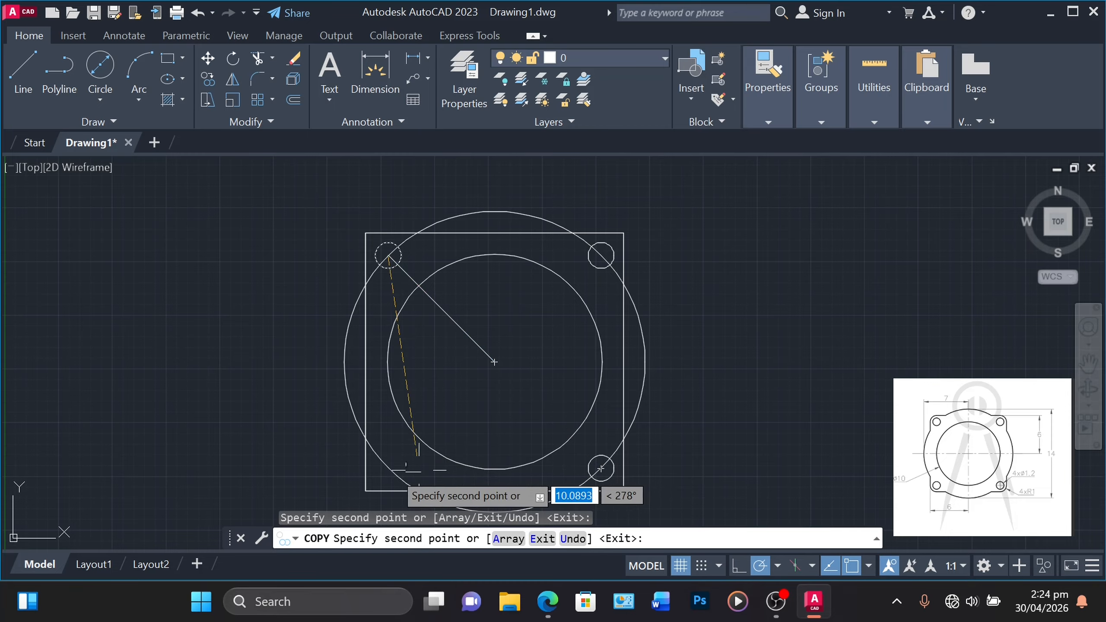
click(387, 468)
key(Return)
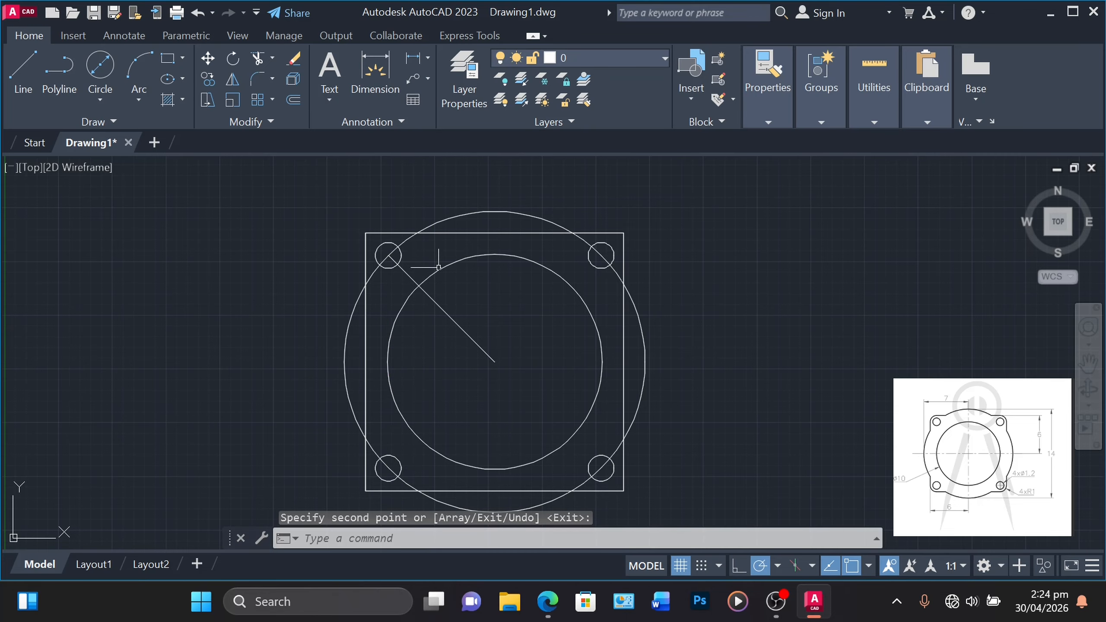
click(440, 307)
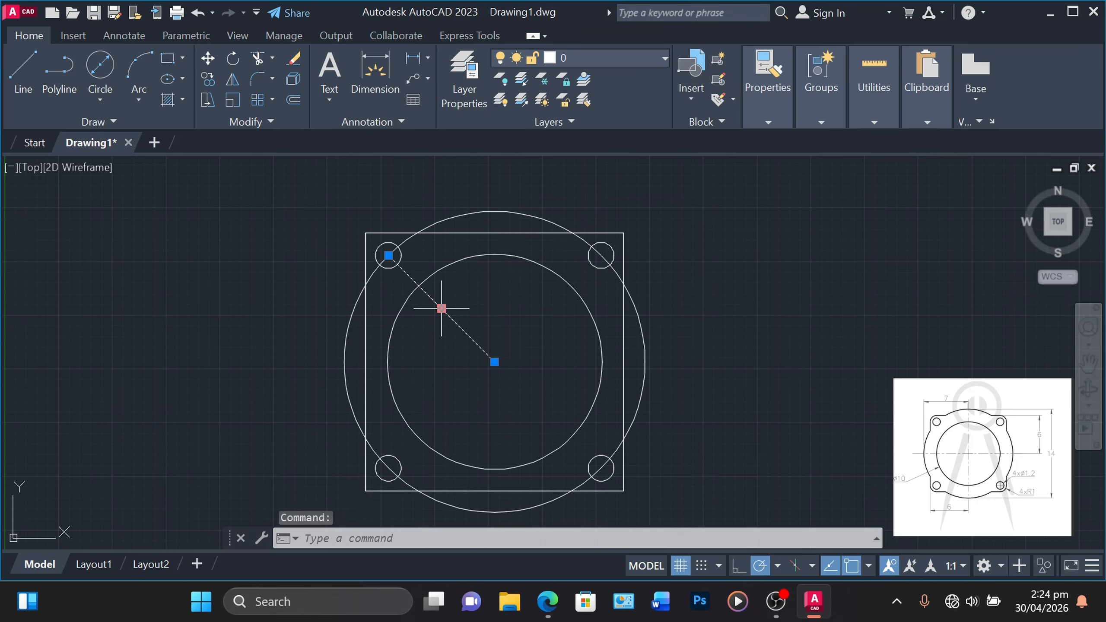
key(Delete)
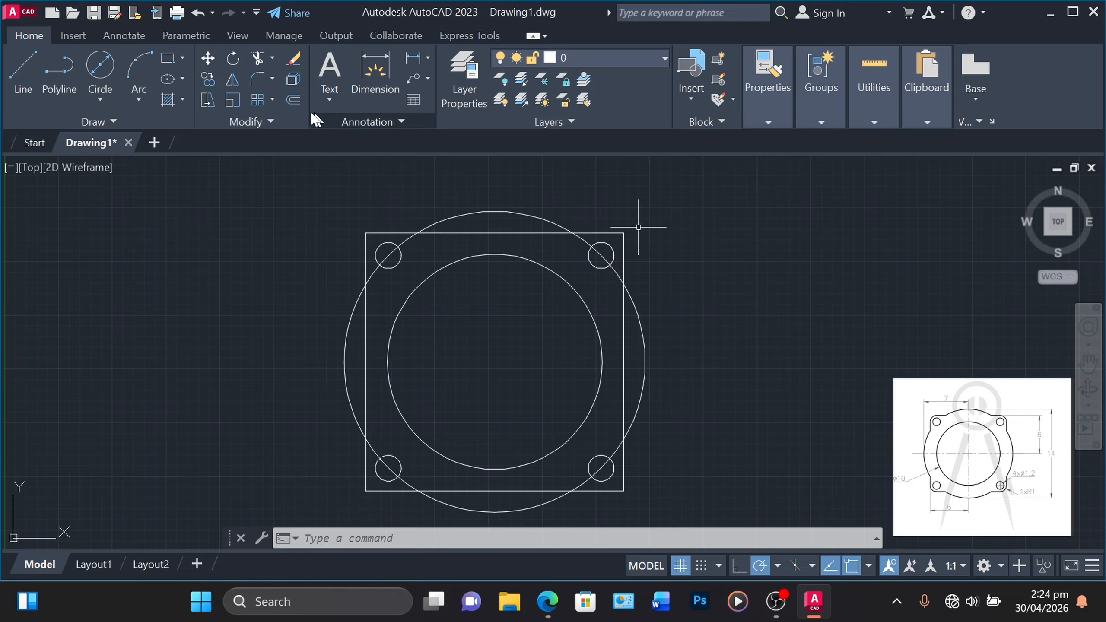
Fillet the square's upper-left and upper-right corners with a radius of 1
click(257, 80)
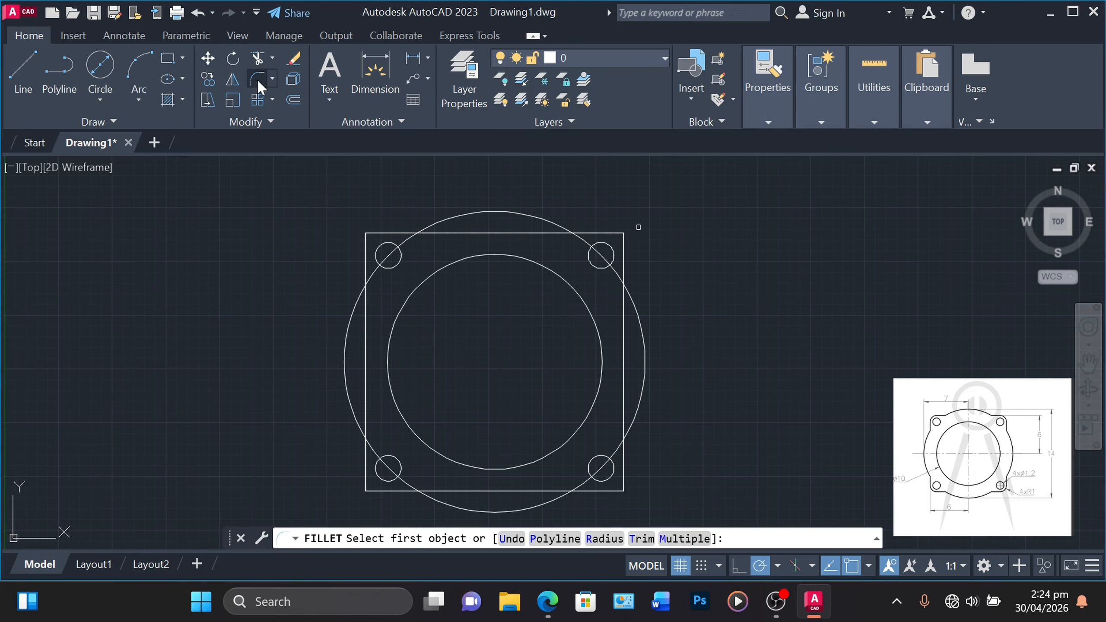
click(601, 540)
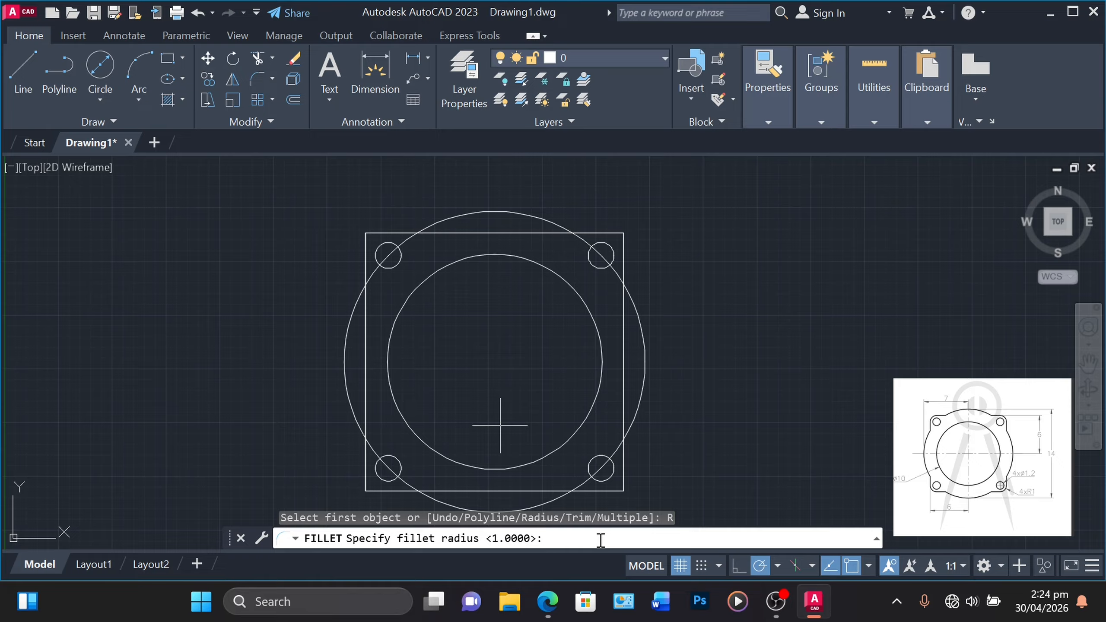
key(Return)
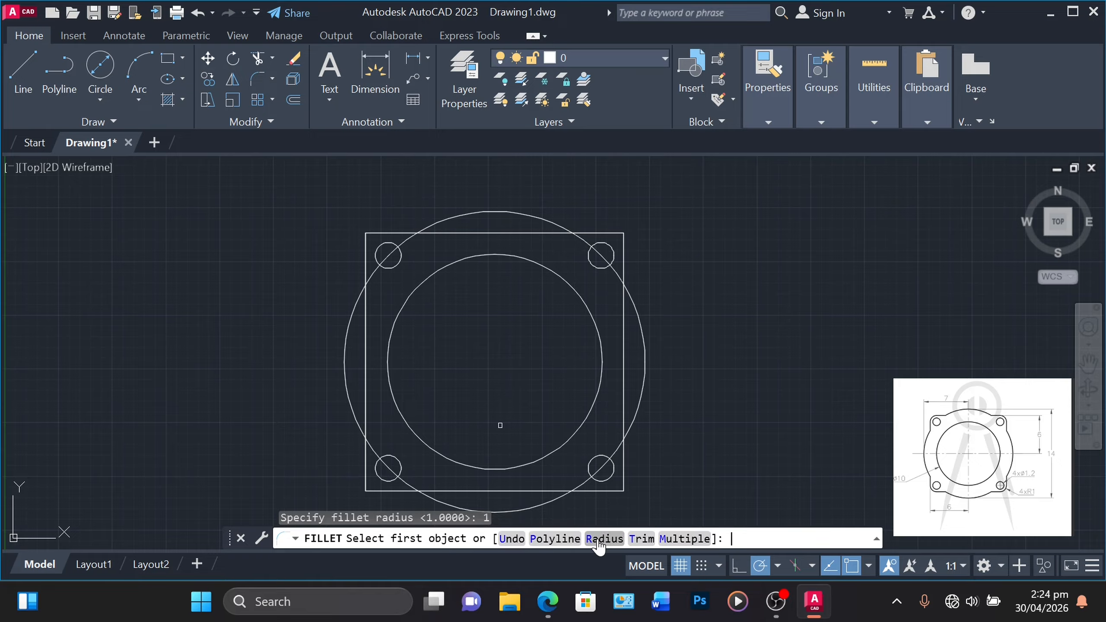
click(380, 233)
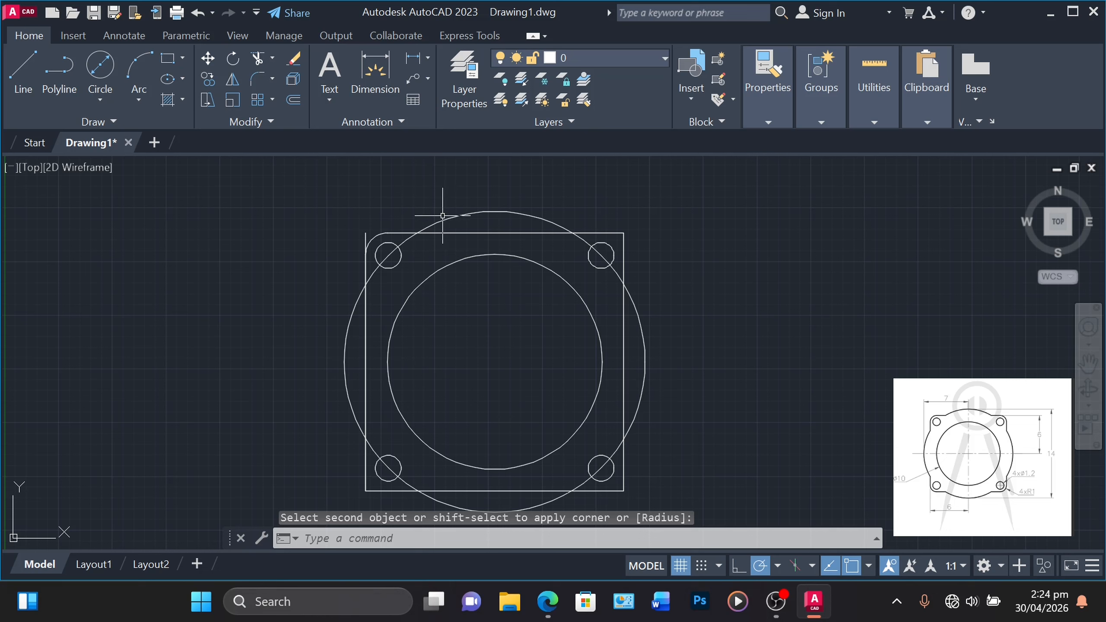
click(623, 230)
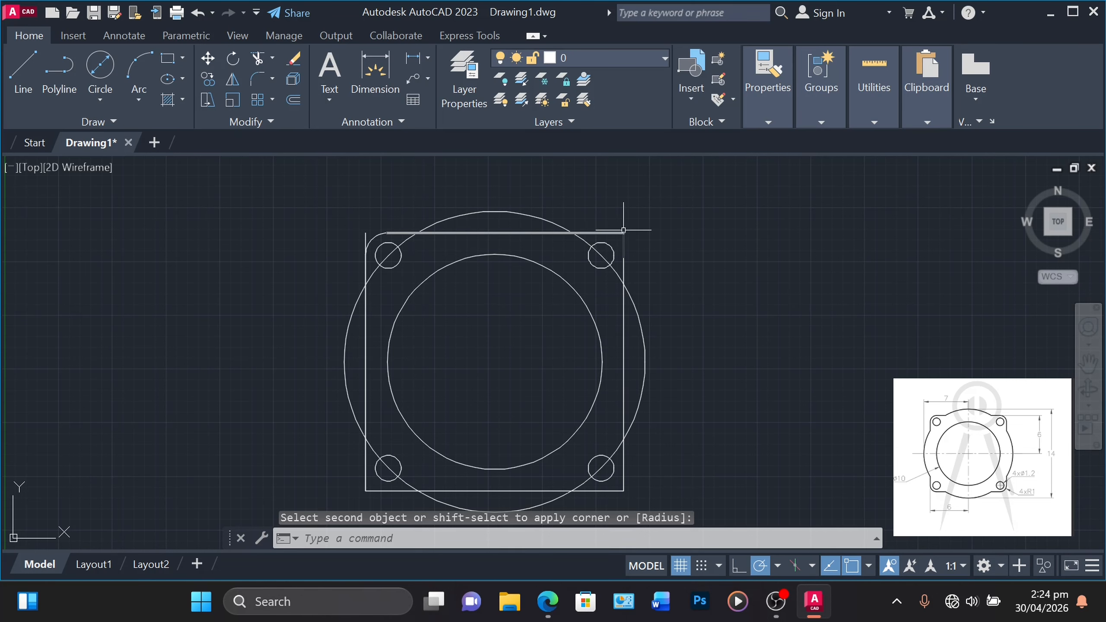
key(Return)
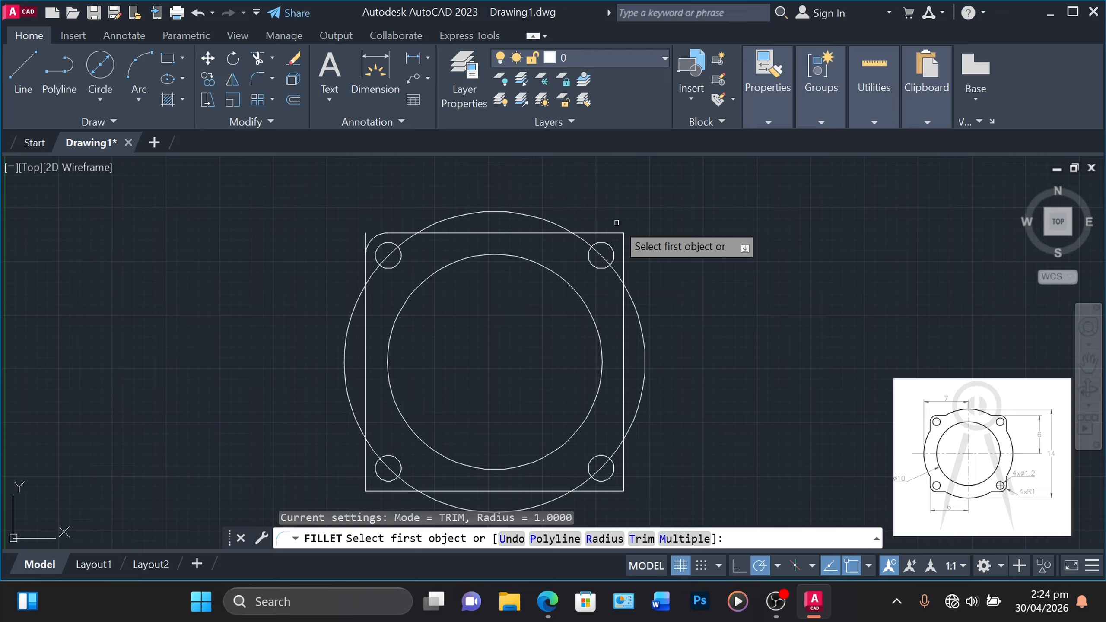
click(616, 233)
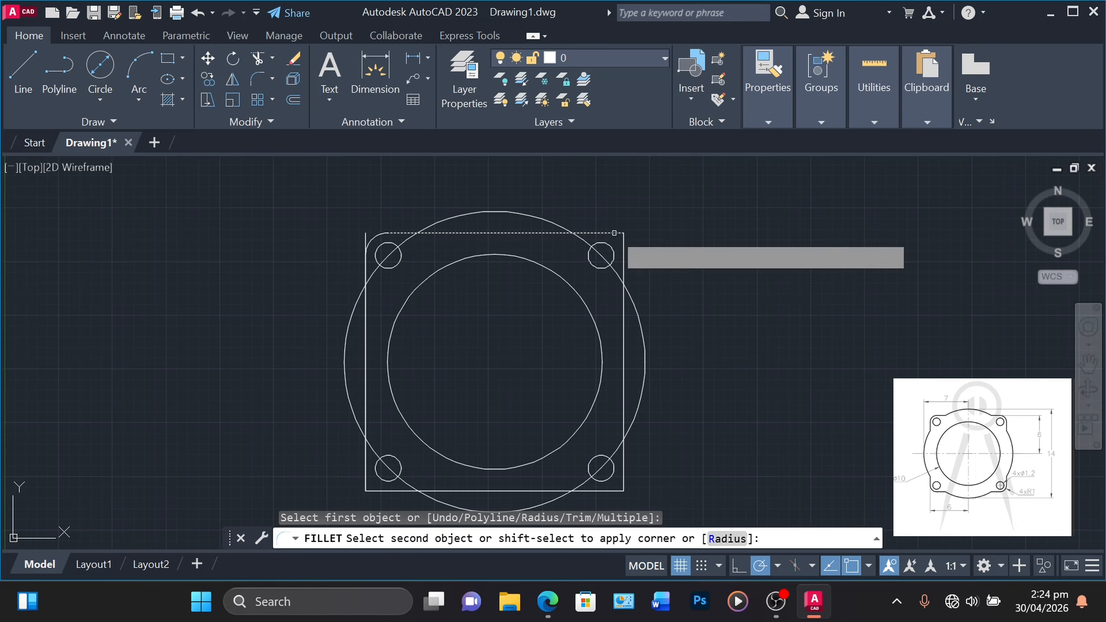
key(Escape)
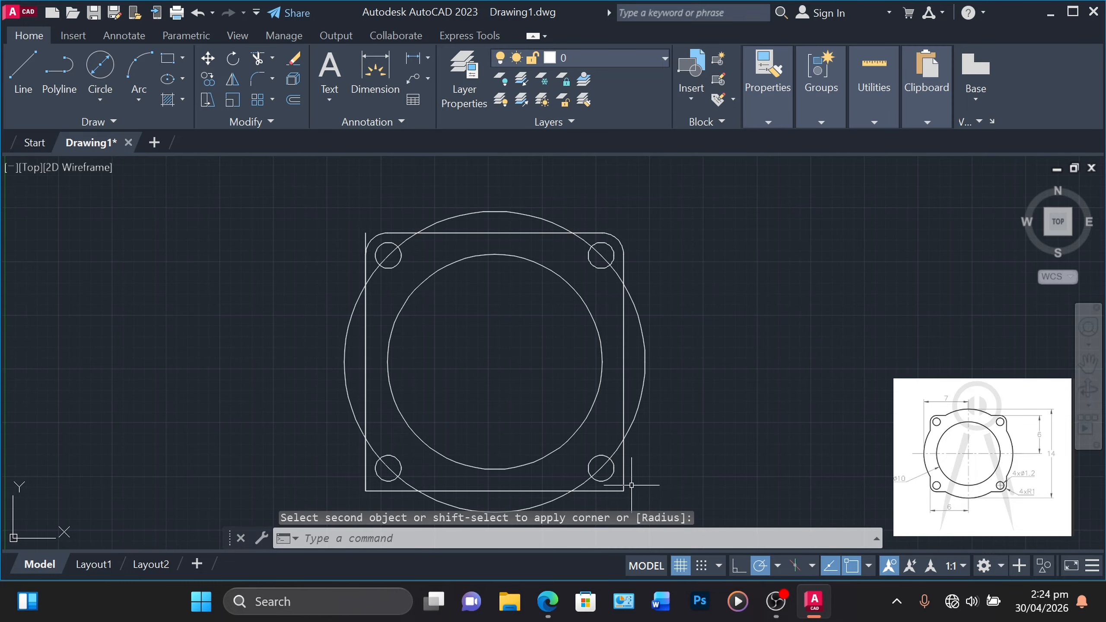
Fillet the square's lower-right and lower-left corners with the same radius of 1, and erase the leftover full-length vertical line on the left side
key(Return)
click(616, 489)
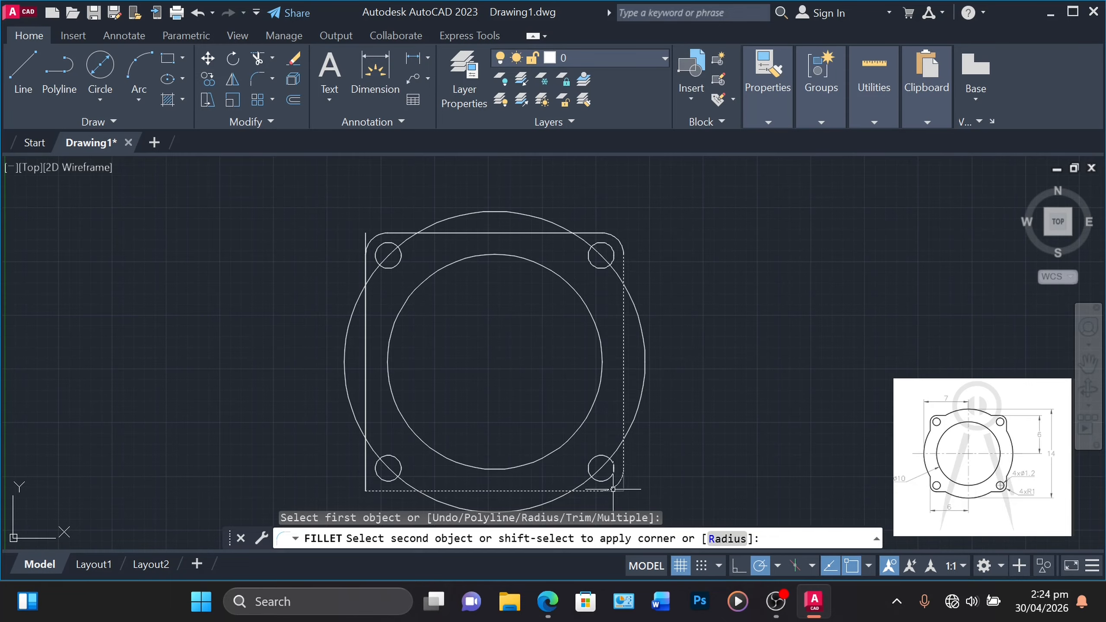
click(612, 489)
key(Return)
click(375, 491)
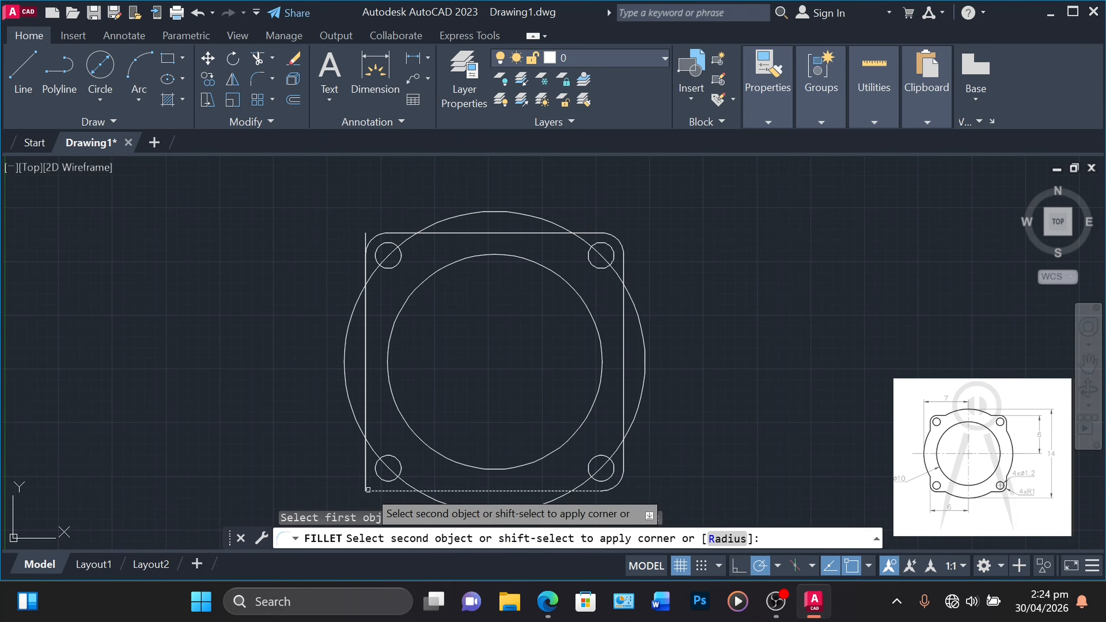
click(365, 481)
key(Return)
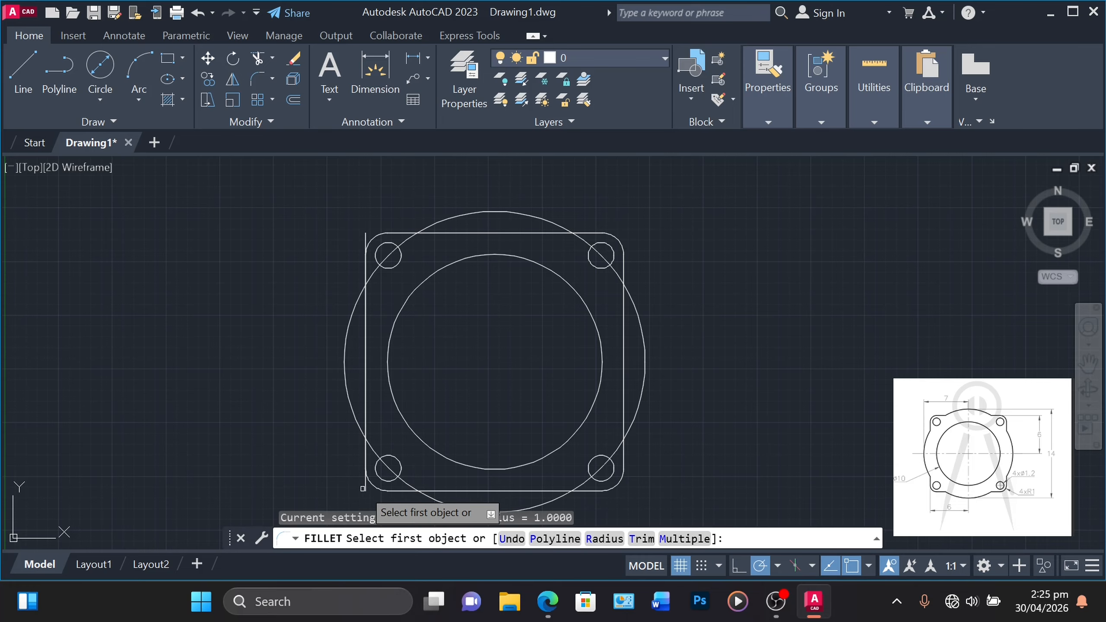
key(Escape)
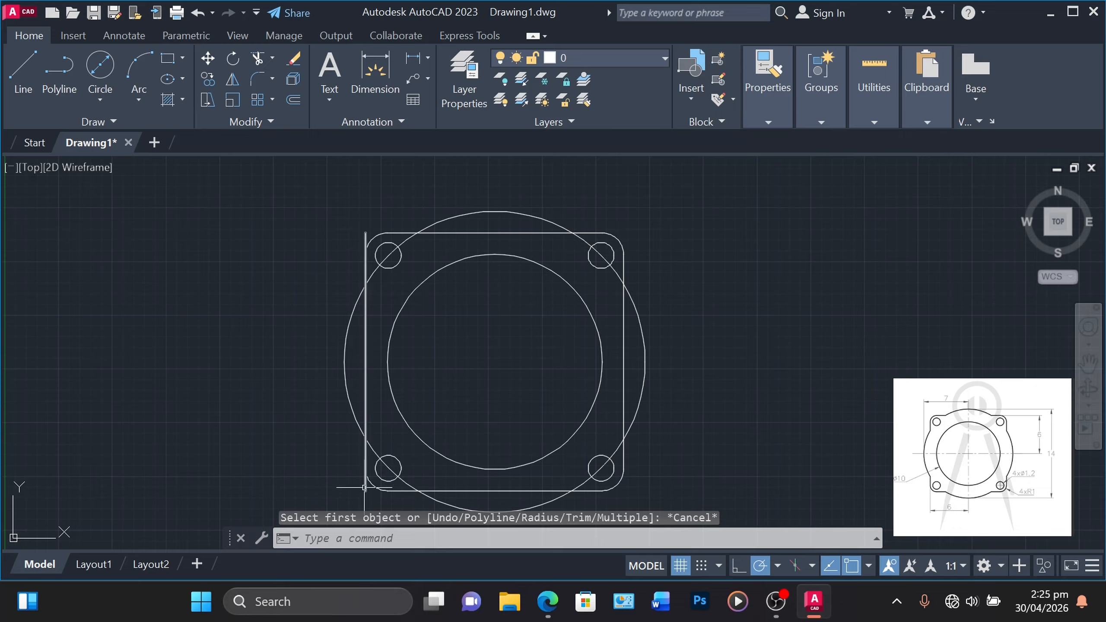
click(365, 483)
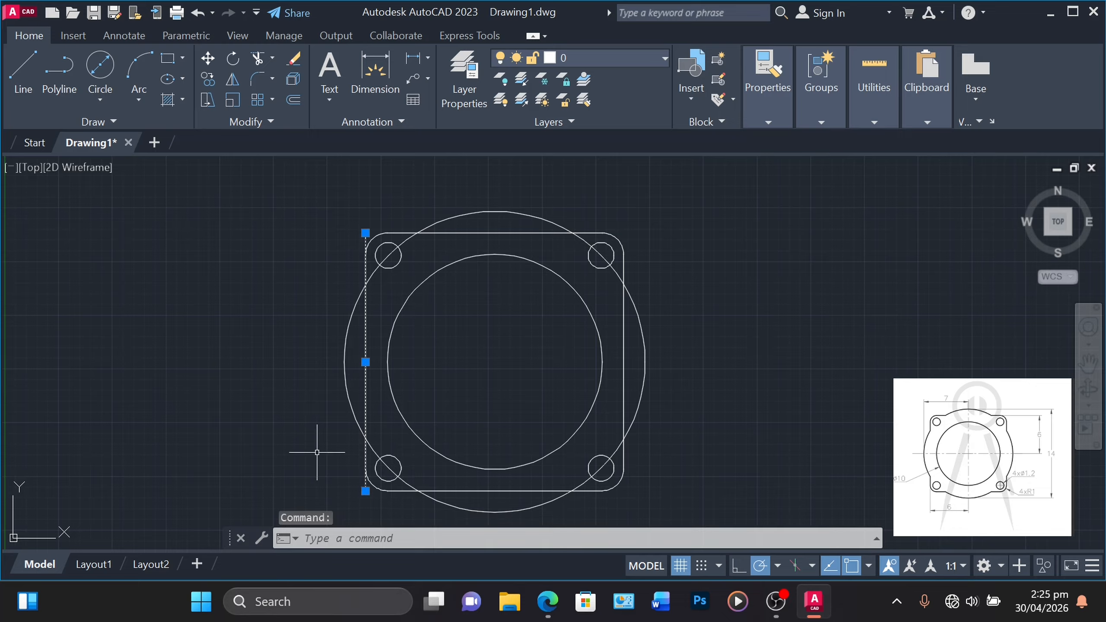
key(Delete)
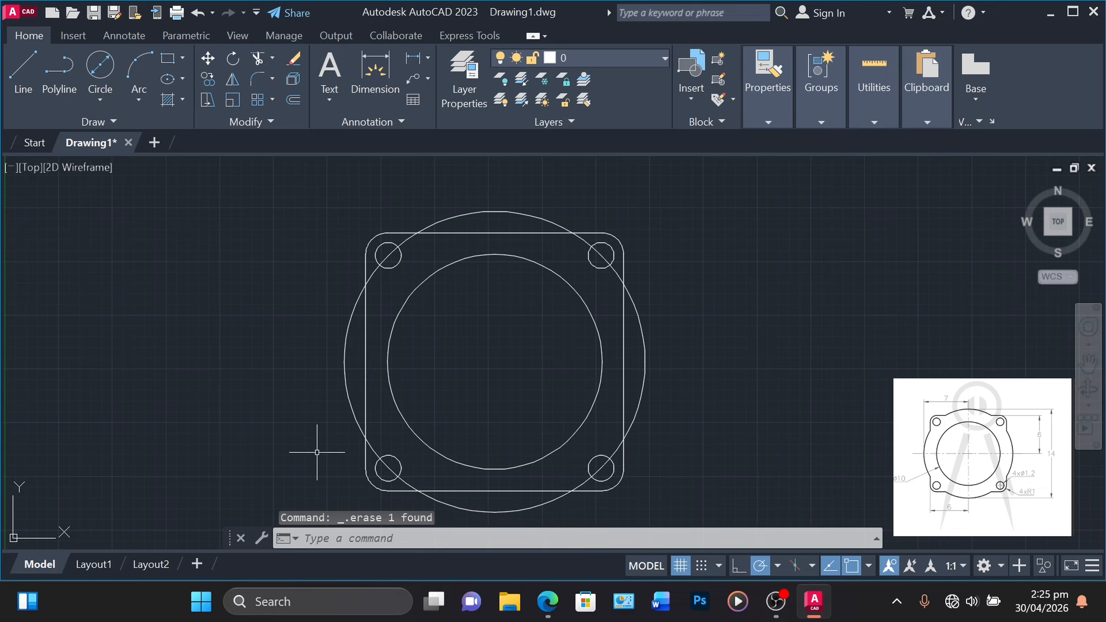
Trim the square's sides inside the outer circle and the outer circle's arcs crossing the four corners, leaving one continuous flange outline
click(258, 61)
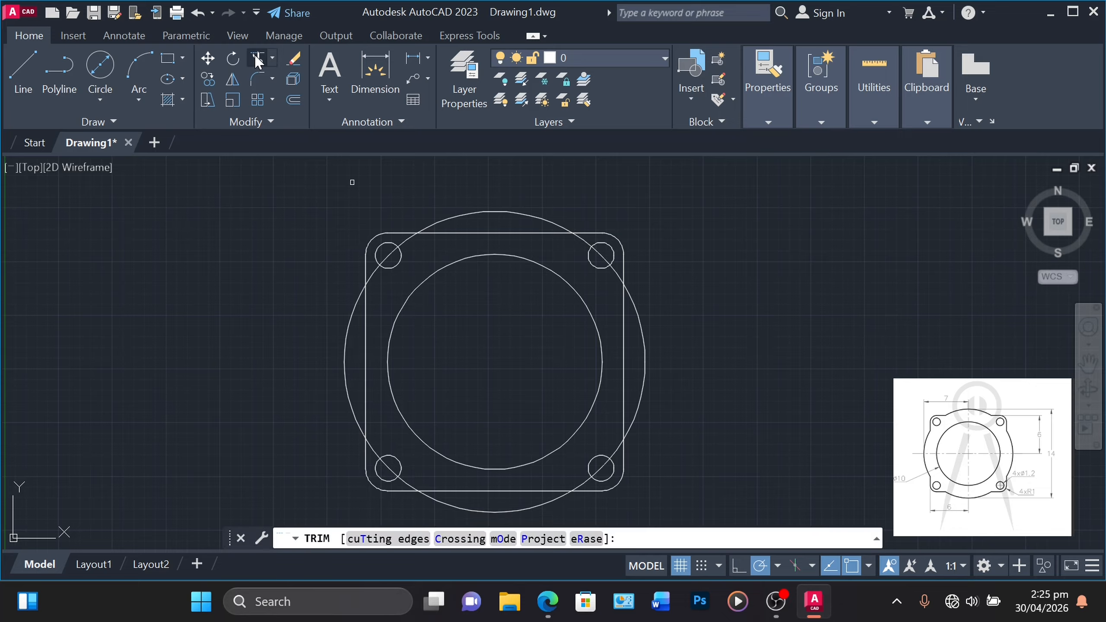
click(461, 231)
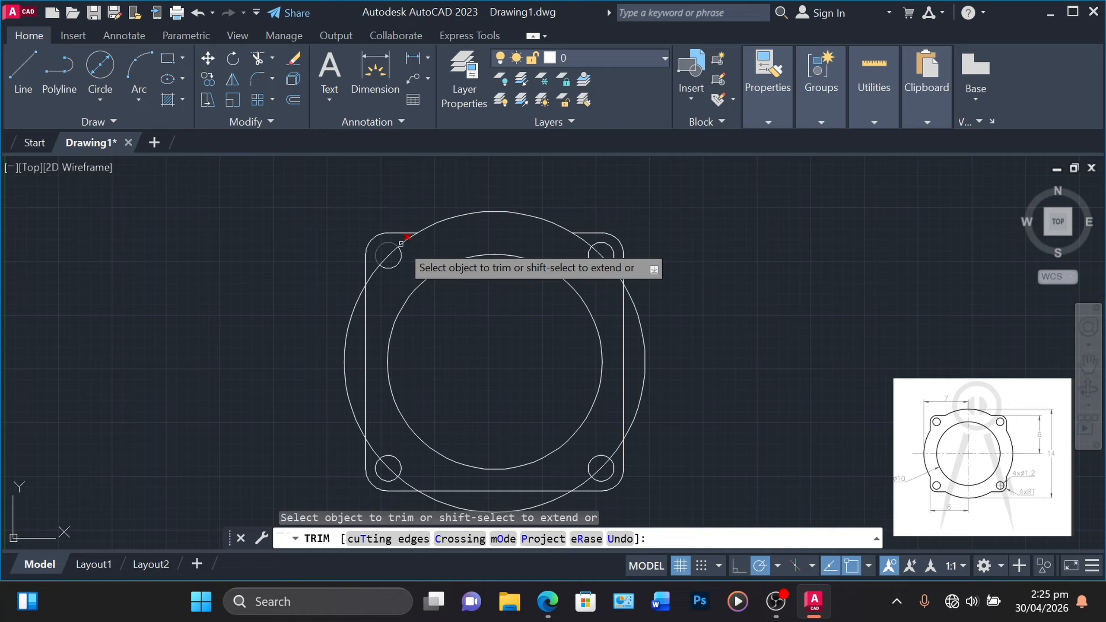
click(393, 250)
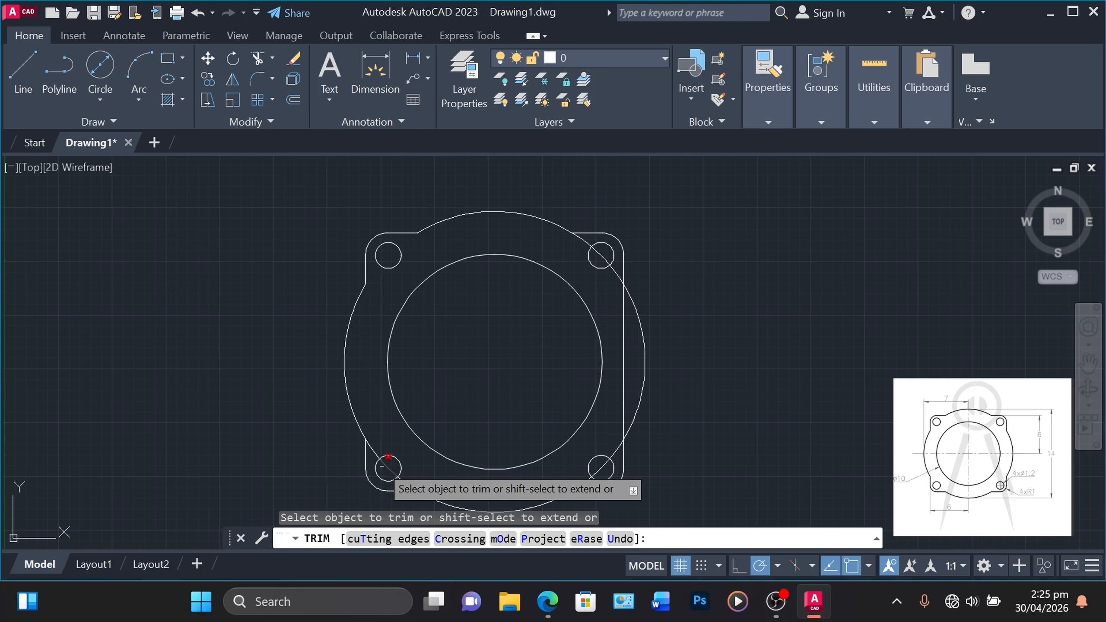
click(384, 462)
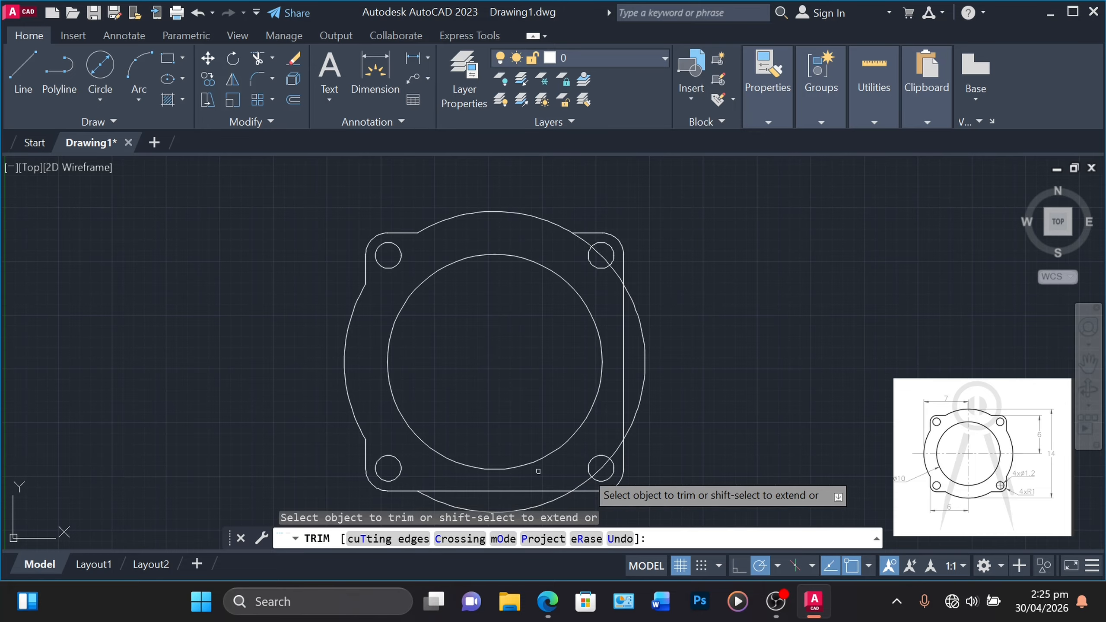
click(603, 463)
click(611, 455)
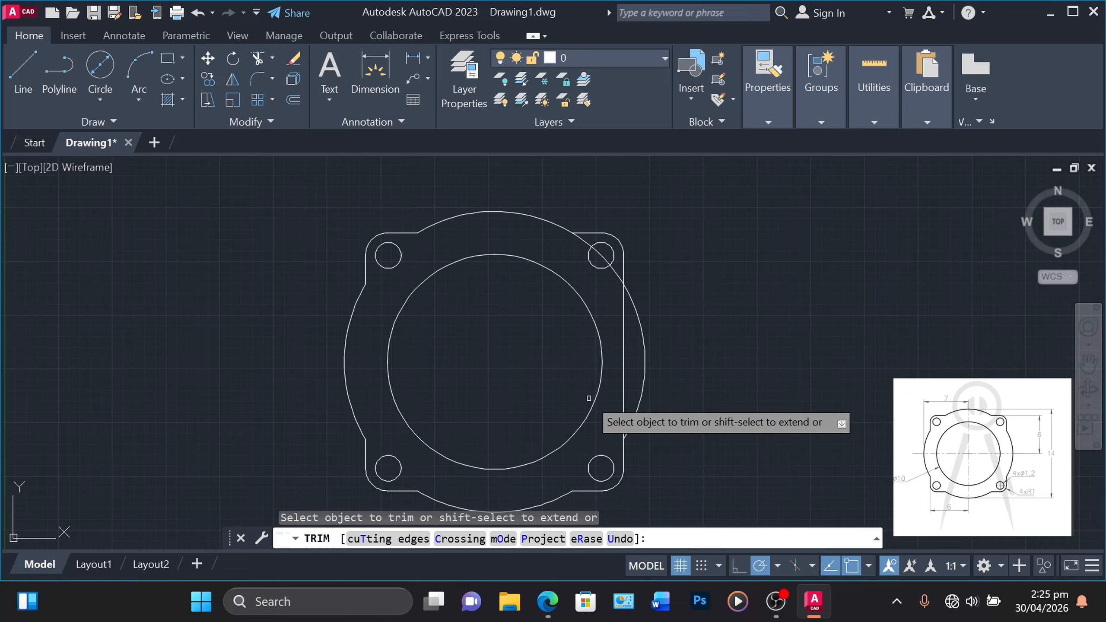
click(621, 341)
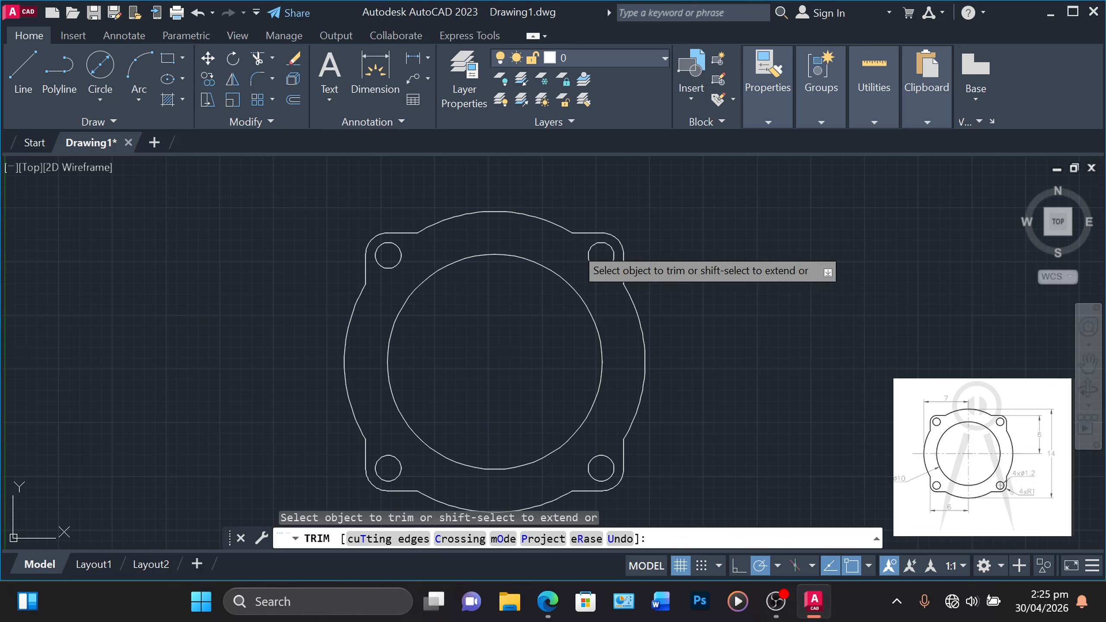
key(Return)
scroll(547, 270, down, 2)
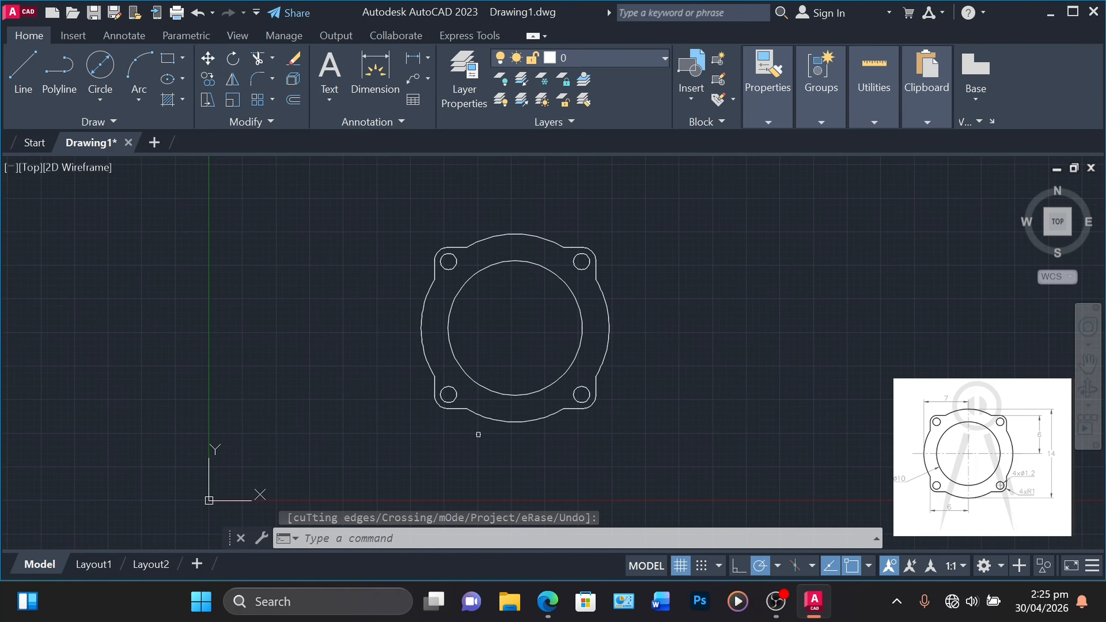
click(765, 602)
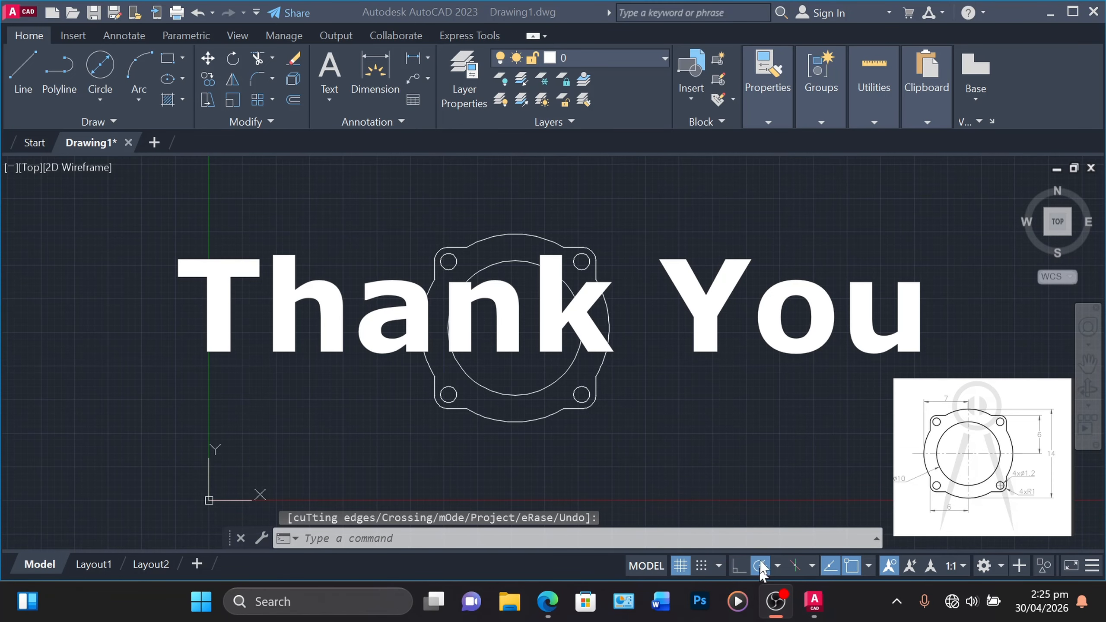